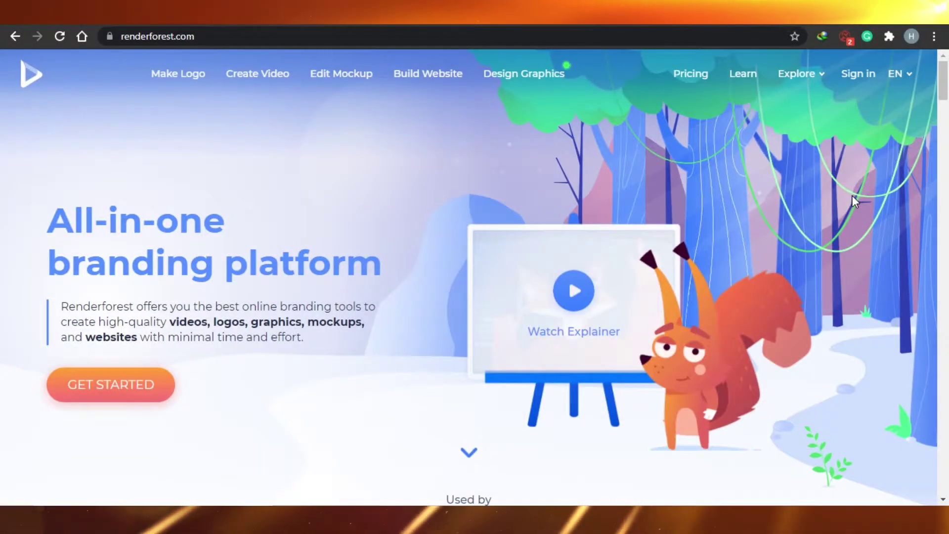
Step: Look over the Renderforest homepage and sign in to the account
scroll(945, 75, down, 8)
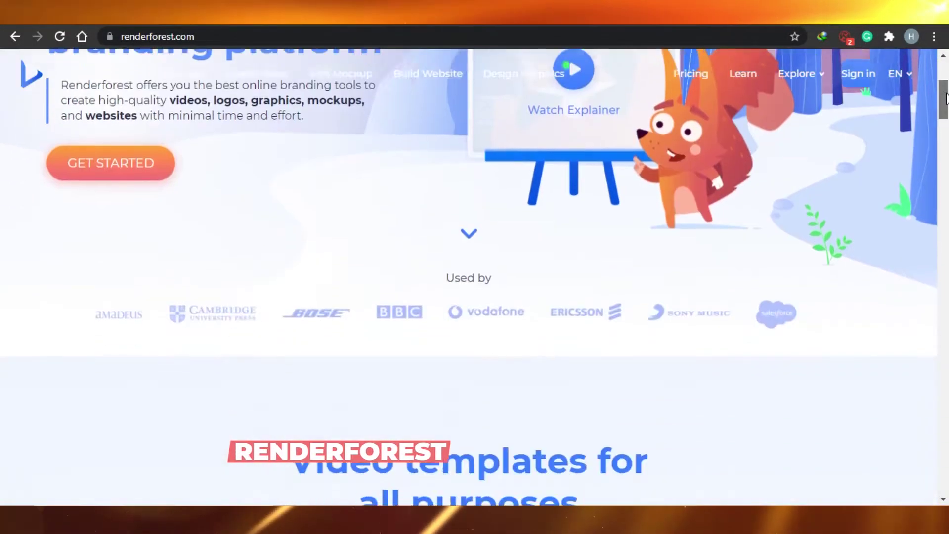
scroll(945, 140, down, 10)
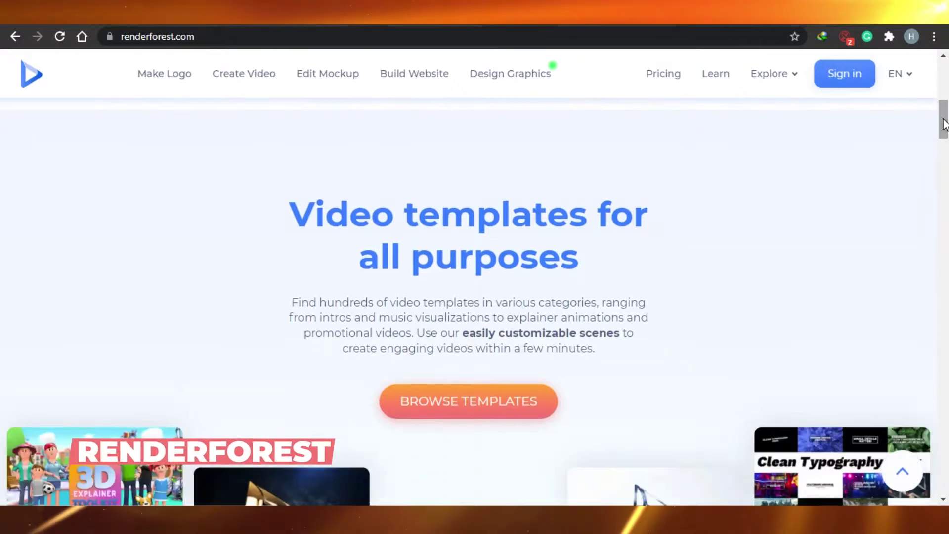
scroll(944, 188, down, 10)
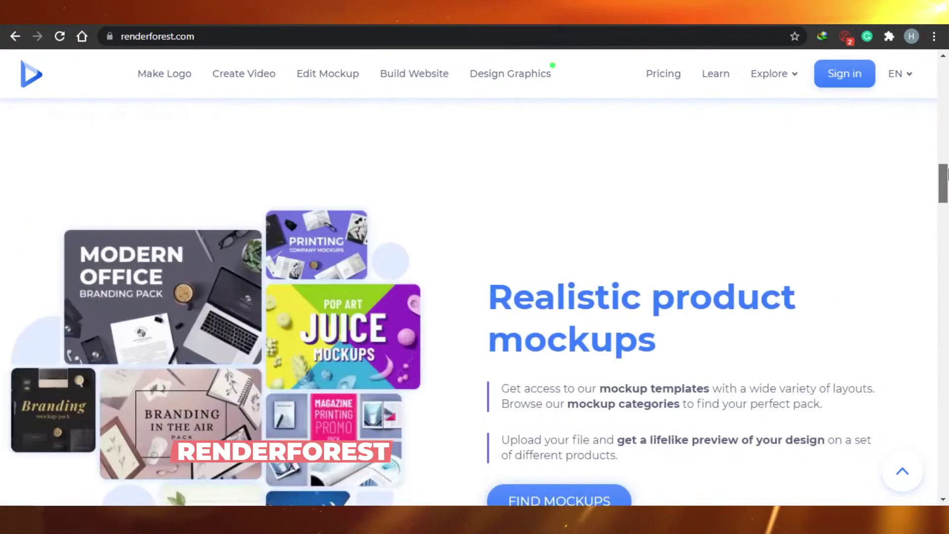
drag(946, 170, 946, 69)
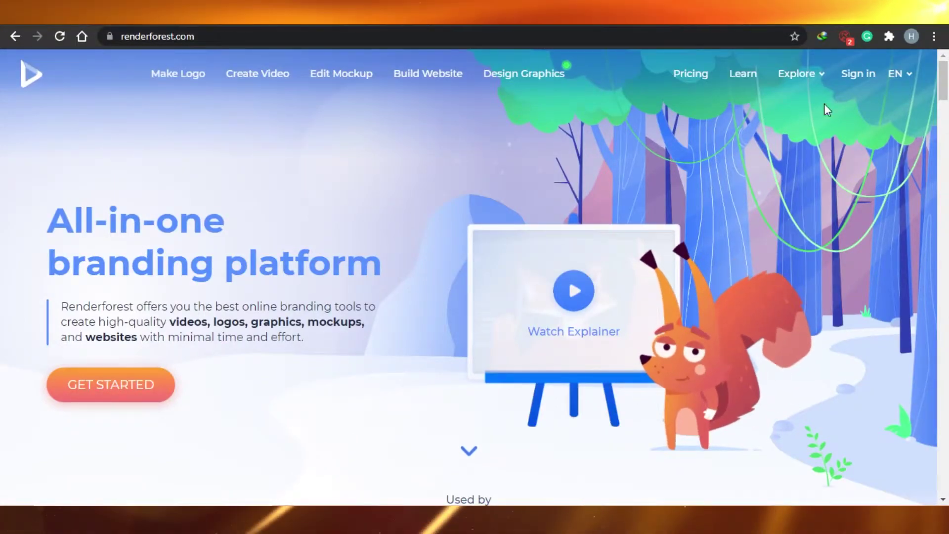
click(858, 74)
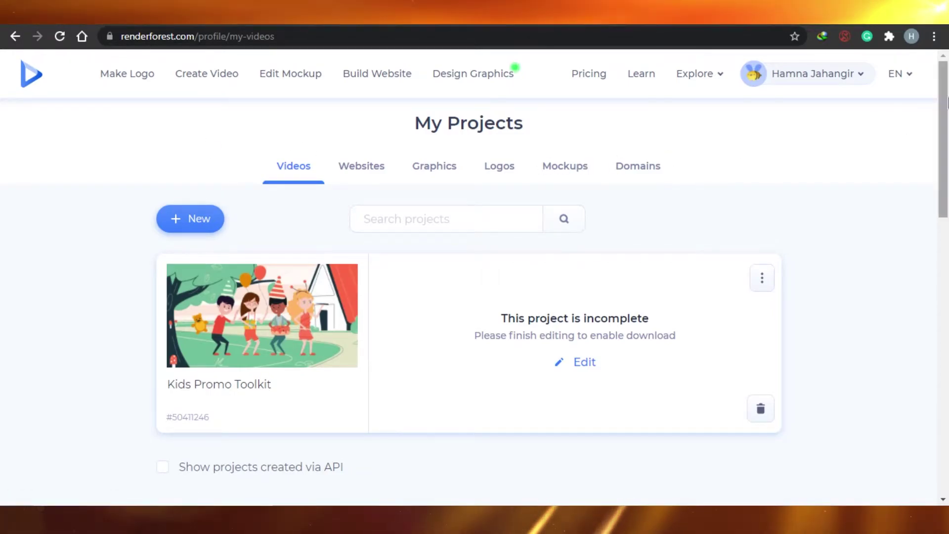
Step: Check the Websites and Videos sections of My Projects and start a new video project
mouse_move(945, 126)
mouse_down()
mouse_move(946, 157)
mouse_move(946, 127)
mouse_up()
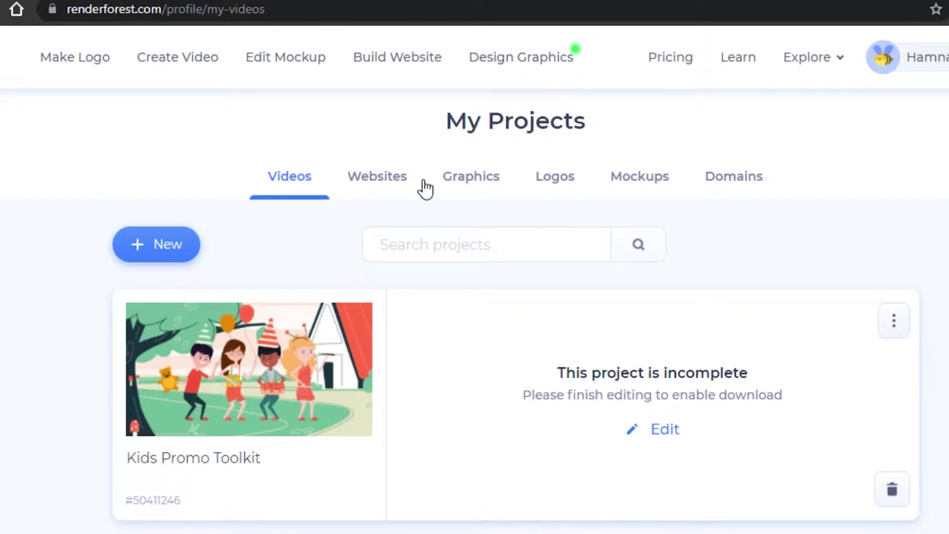
click(386, 189)
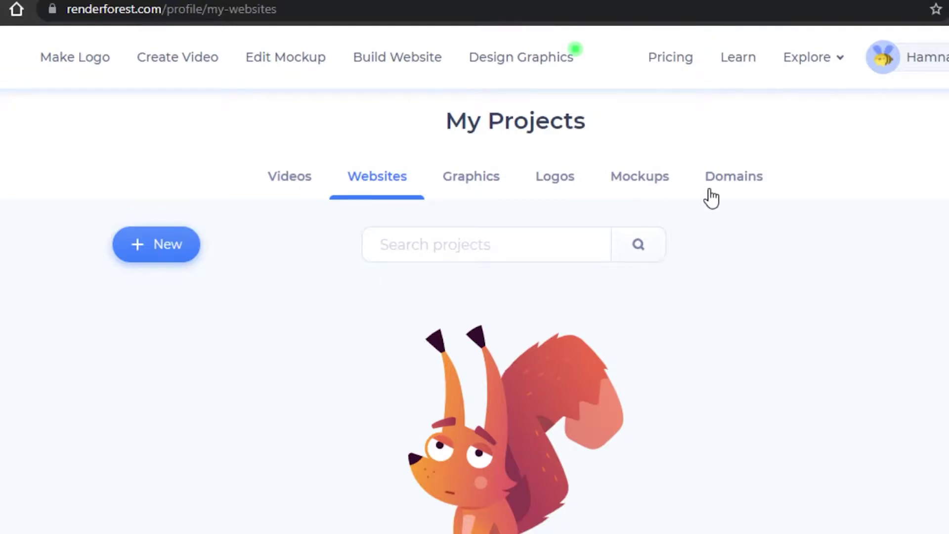
click(295, 197)
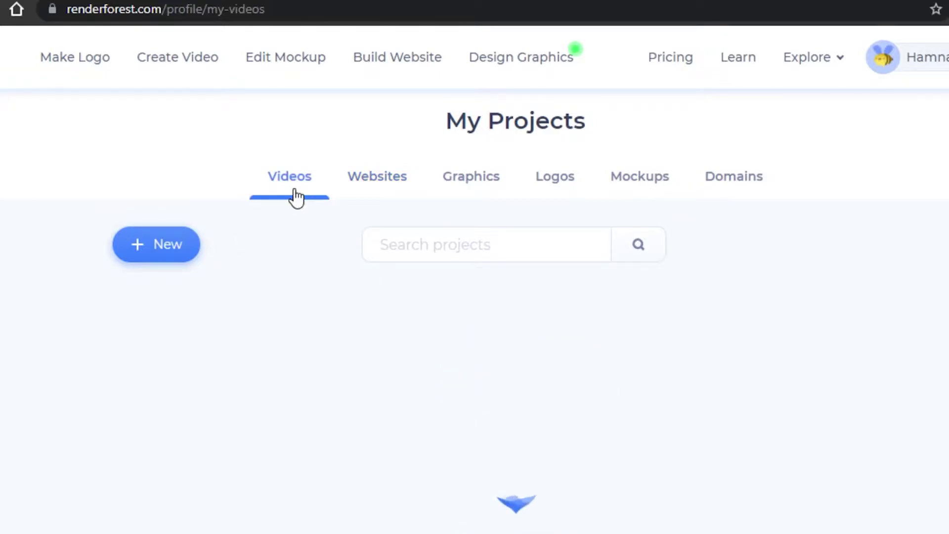
click(164, 248)
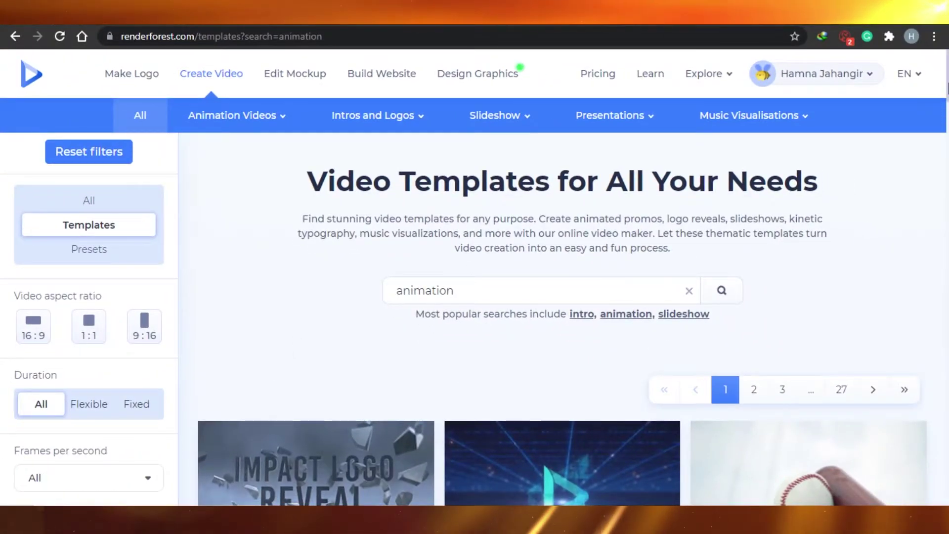
Step: Show the Explainer Animations category of the animation video templates
scroll(884, 343, down, 10)
scroll(883, 344, up, 10)
mouse_move(243, 126)
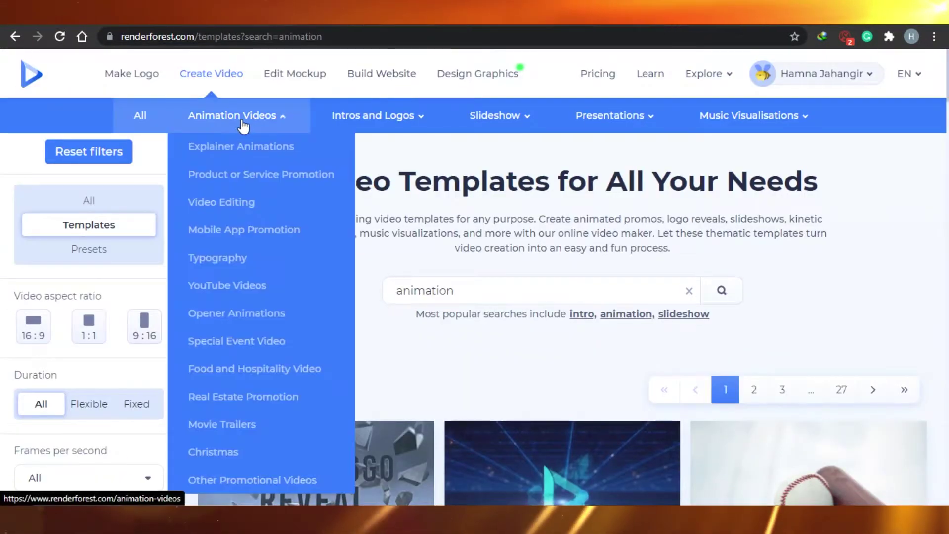
click(241, 151)
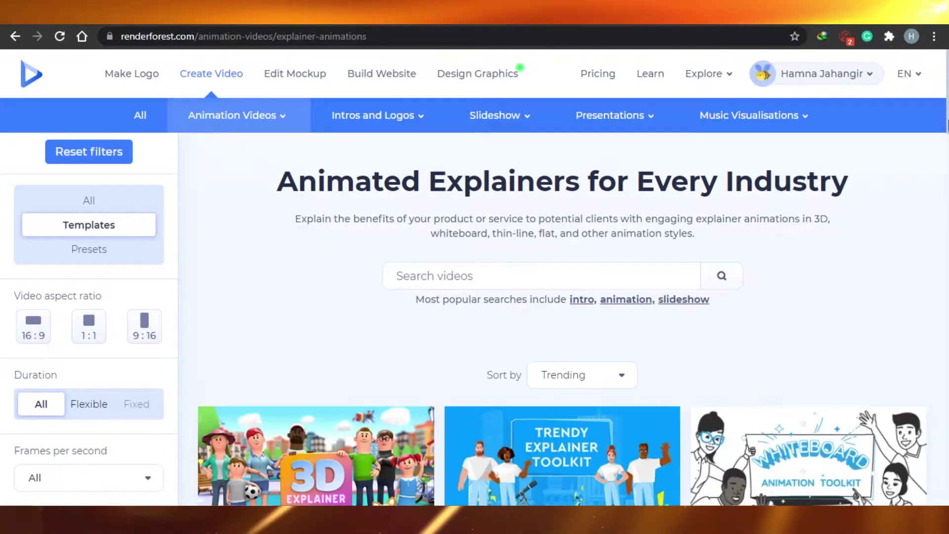
Step: Open the Educational Video Toolkit template and start creating a video from it
drag(948, 105, 947, 231)
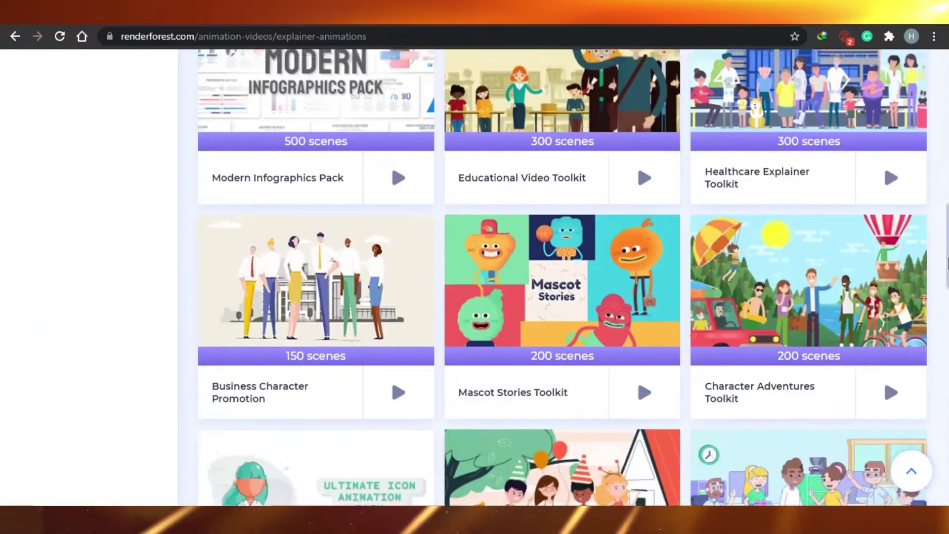
click(607, 172)
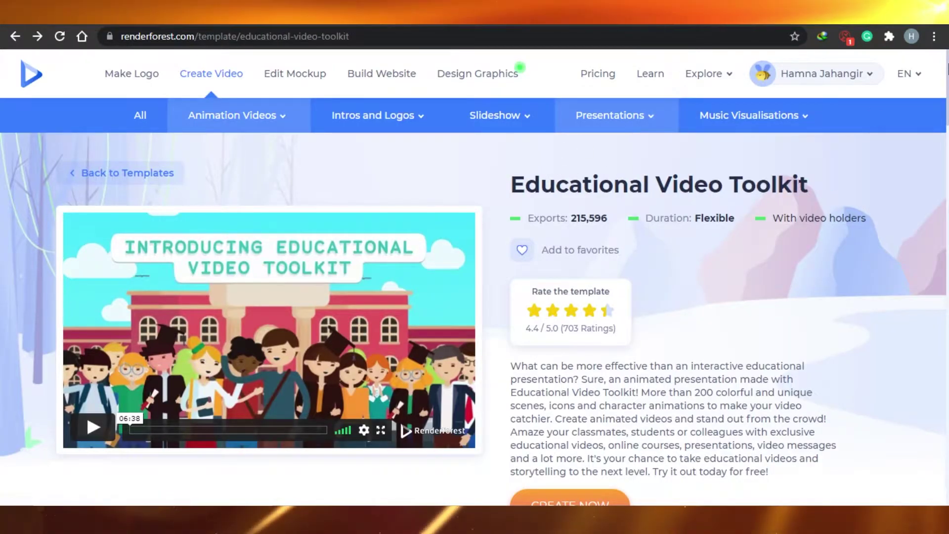
drag(947, 85, 948, 147)
click(552, 207)
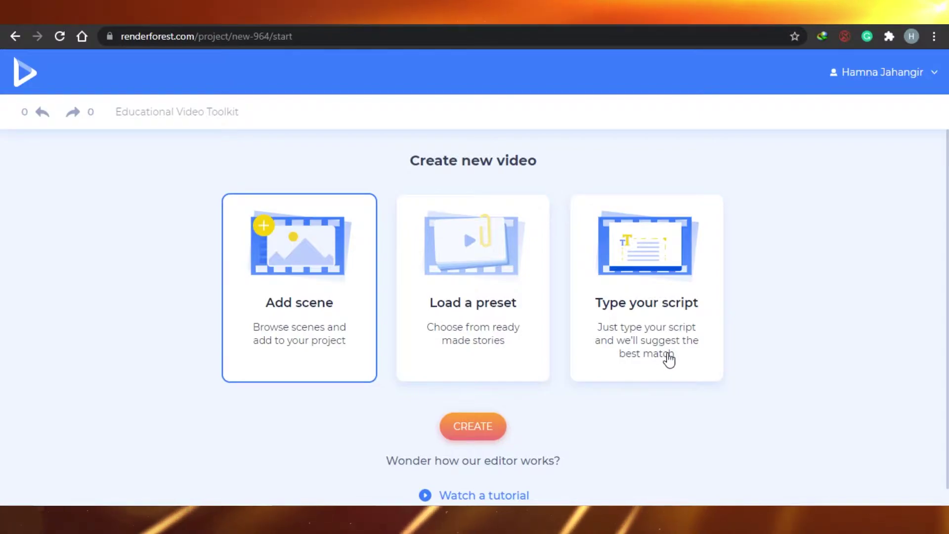
Step: Create the new video using the Add scene method
click(642, 321)
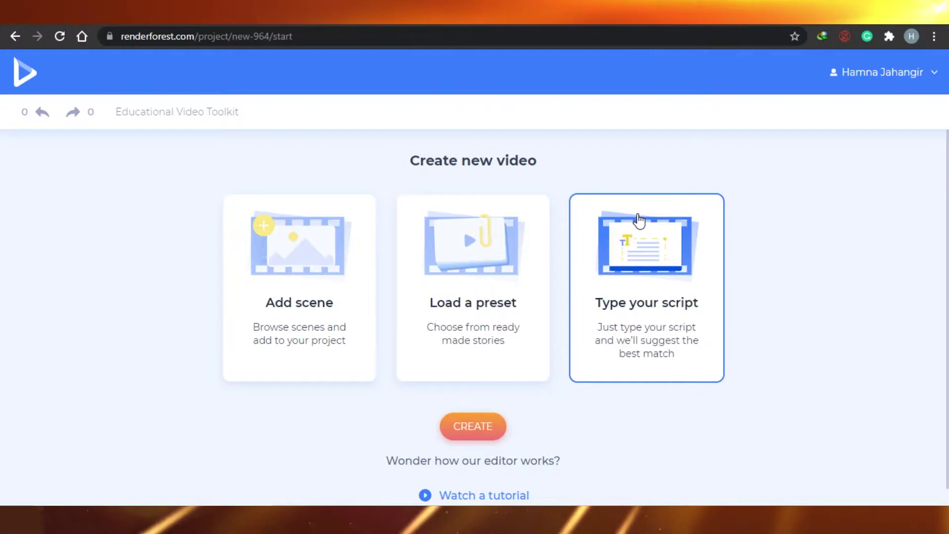
click(256, 243)
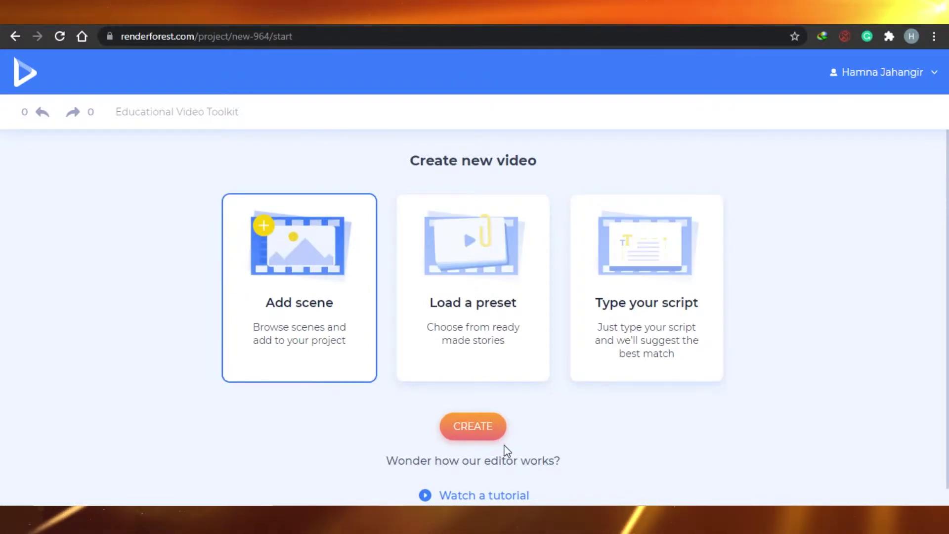
click(476, 429)
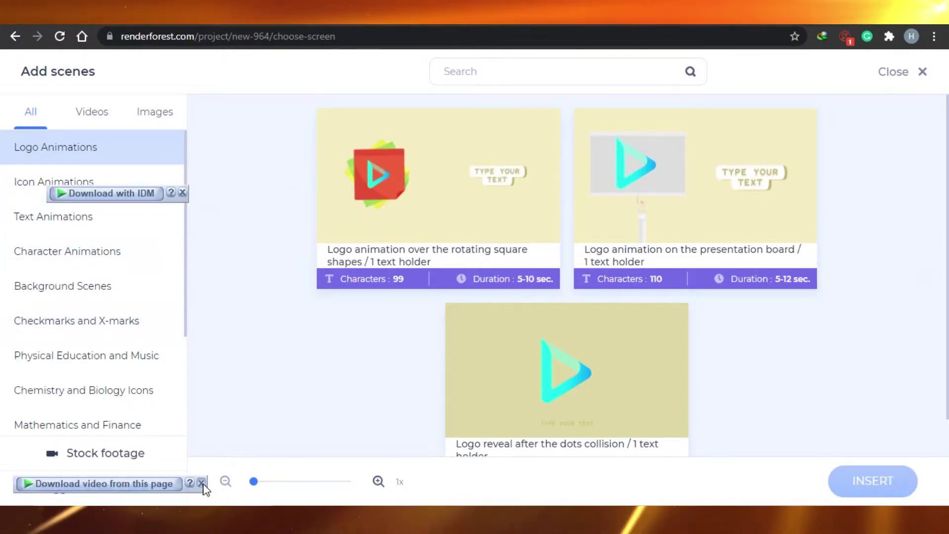
Step: Insert the "Logo reveal after the dots collision" scene into the project and set its text to "here"
click(183, 193)
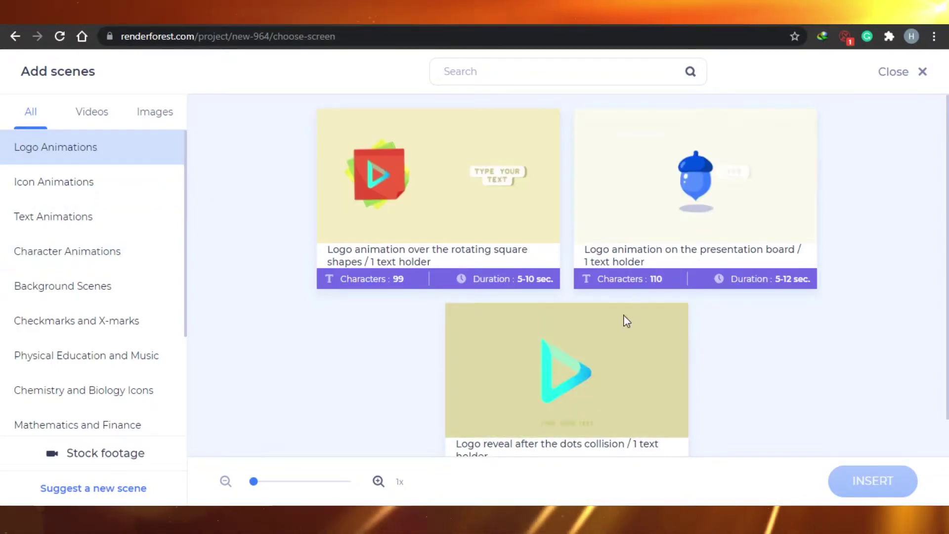
click(666, 324)
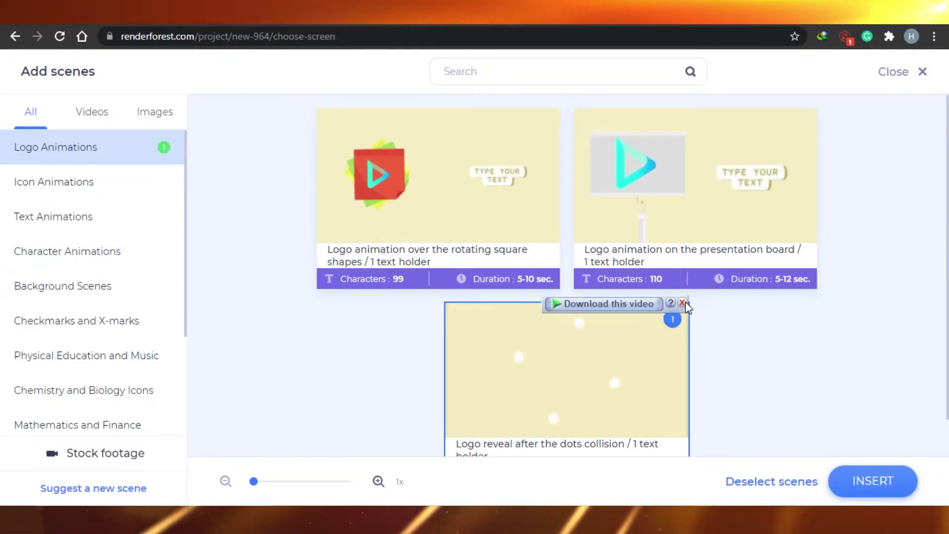
click(683, 302)
click(870, 480)
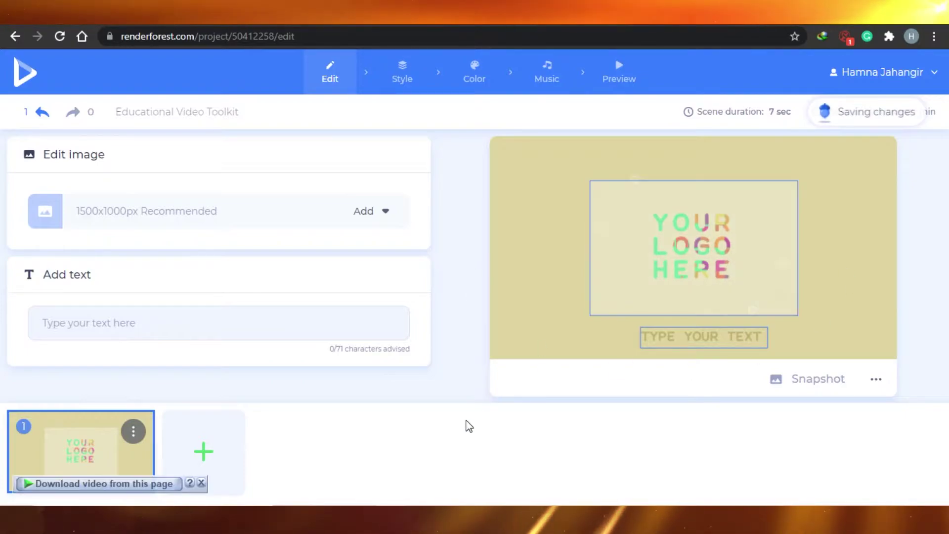
click(202, 484)
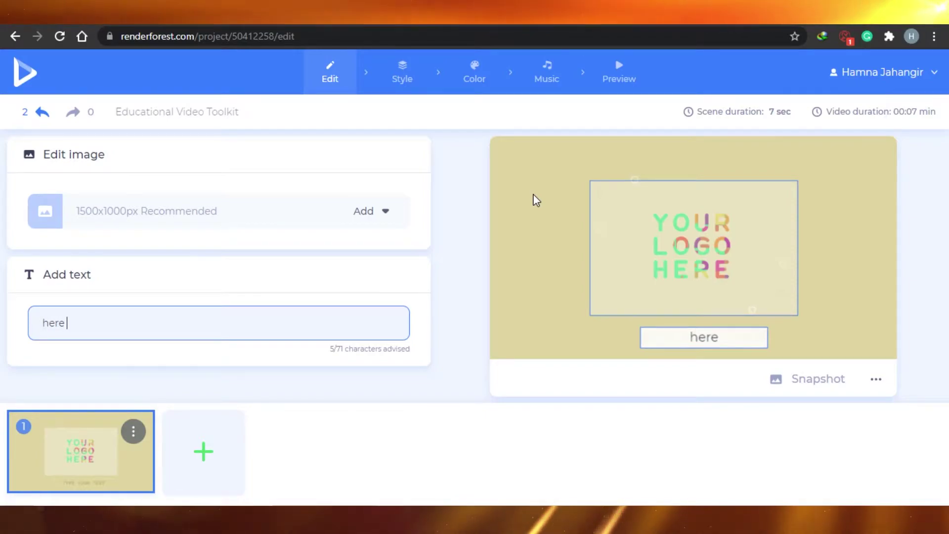
Step: Browse the media library's stock images under "Happy" for the logo scene's image and return to the editor
click(371, 211)
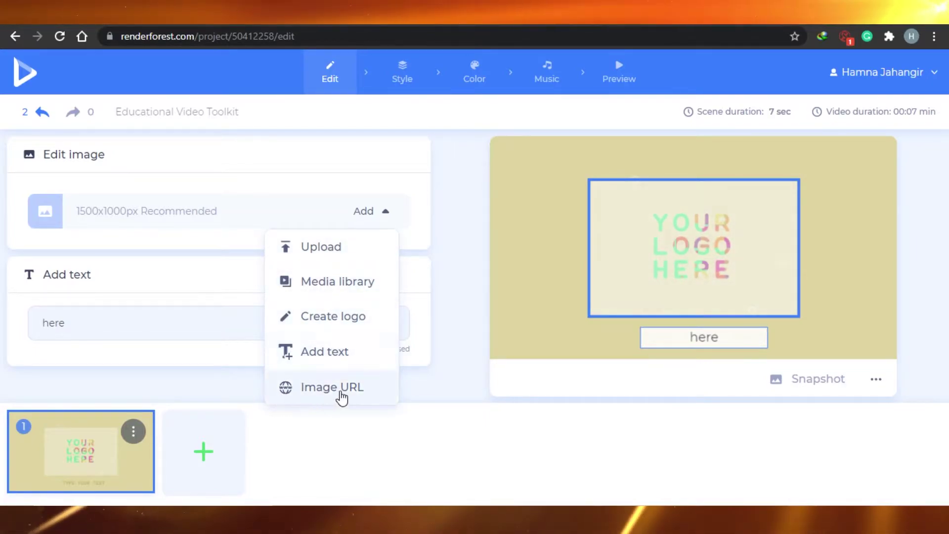
click(342, 287)
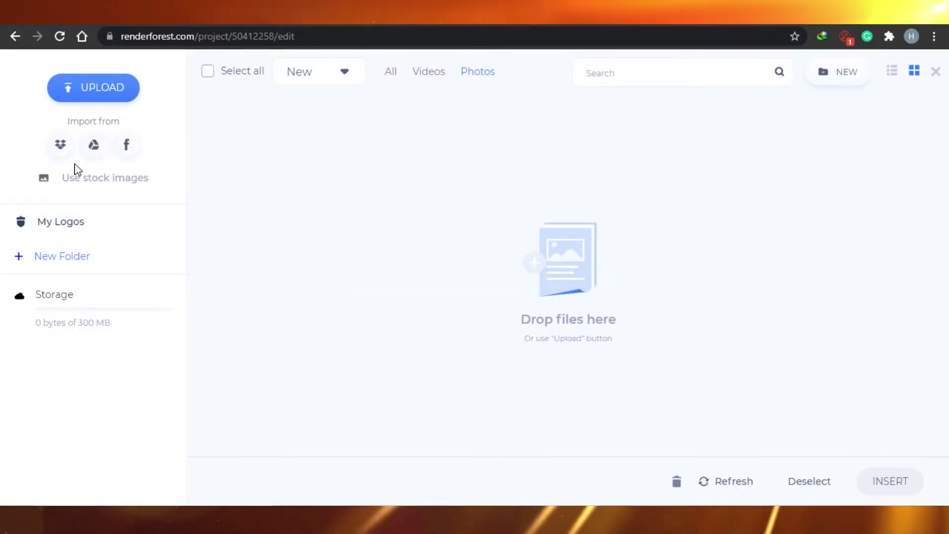
click(95, 179)
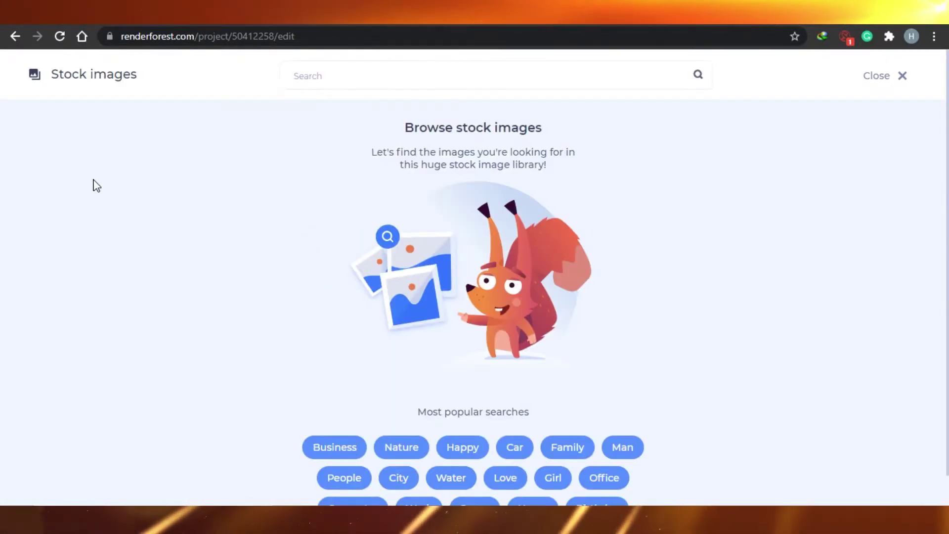
scroll(514, 363, down, 1)
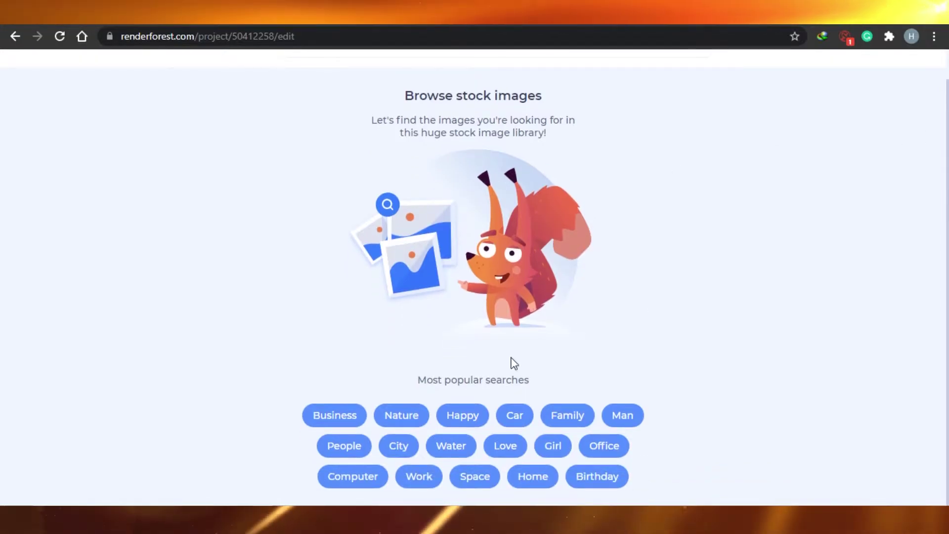
click(474, 420)
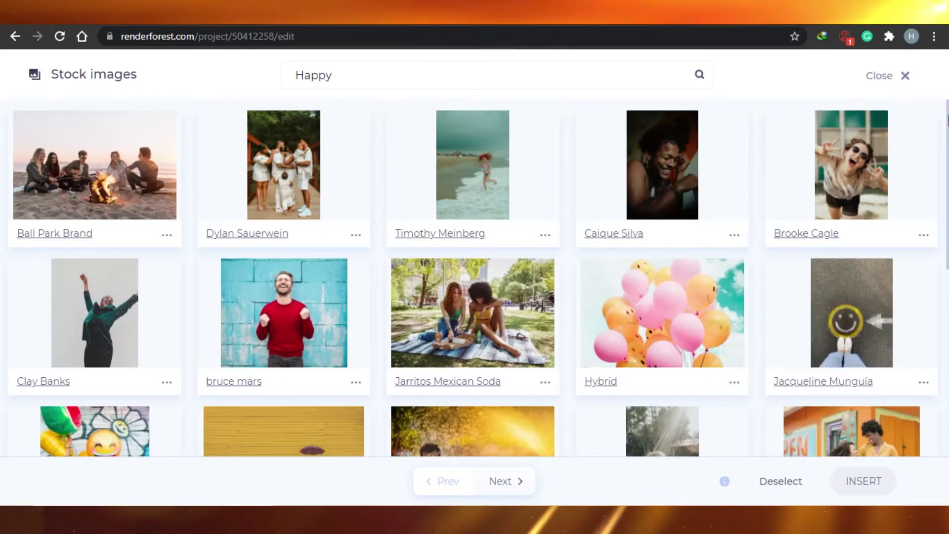
scroll(947, 252, down, 5)
drag(947, 252, 947, 191)
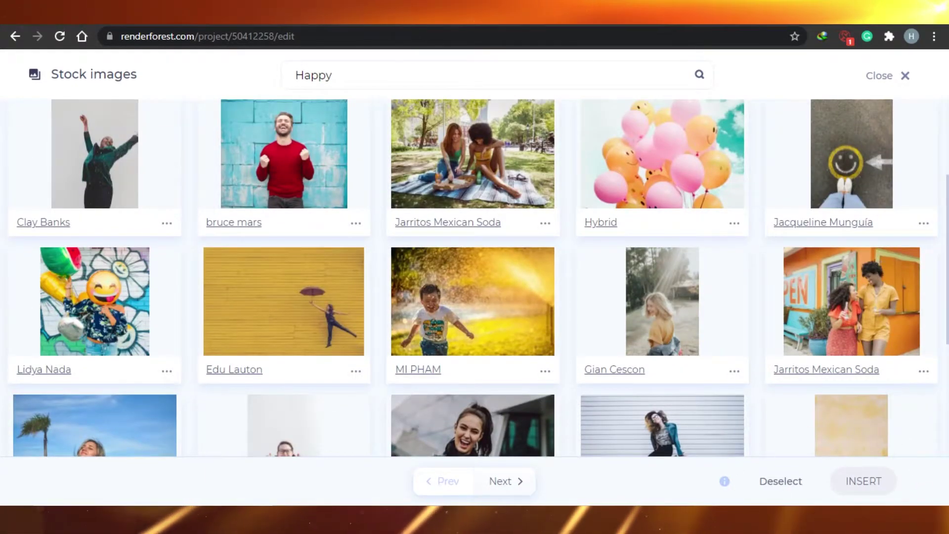
click(17, 36)
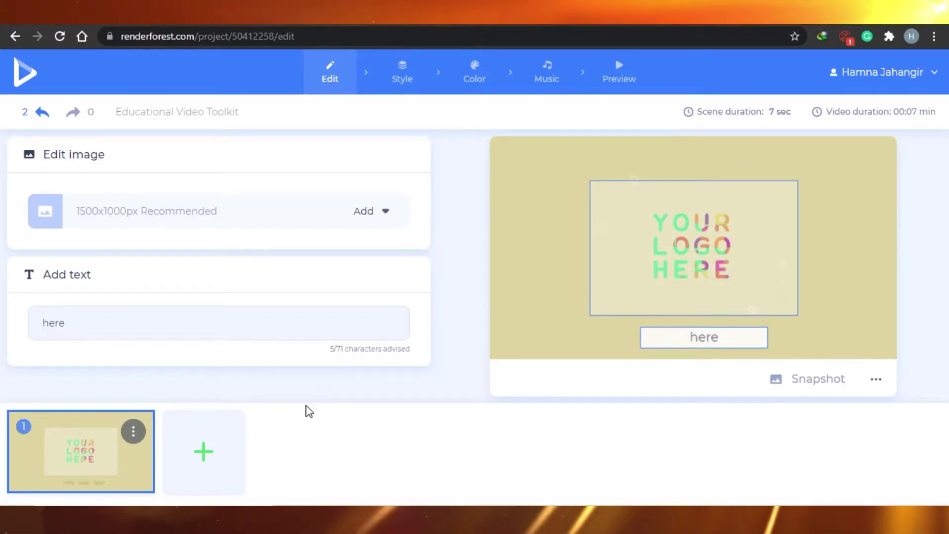
Step: Add the "Chemistry classroom with 2 text holders" scene from Text Animations as the second scene
click(198, 468)
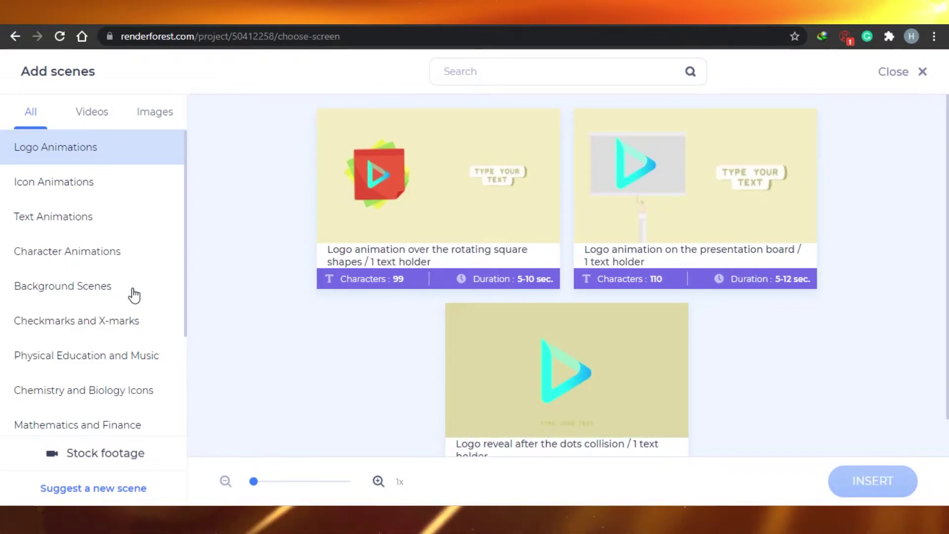
click(103, 220)
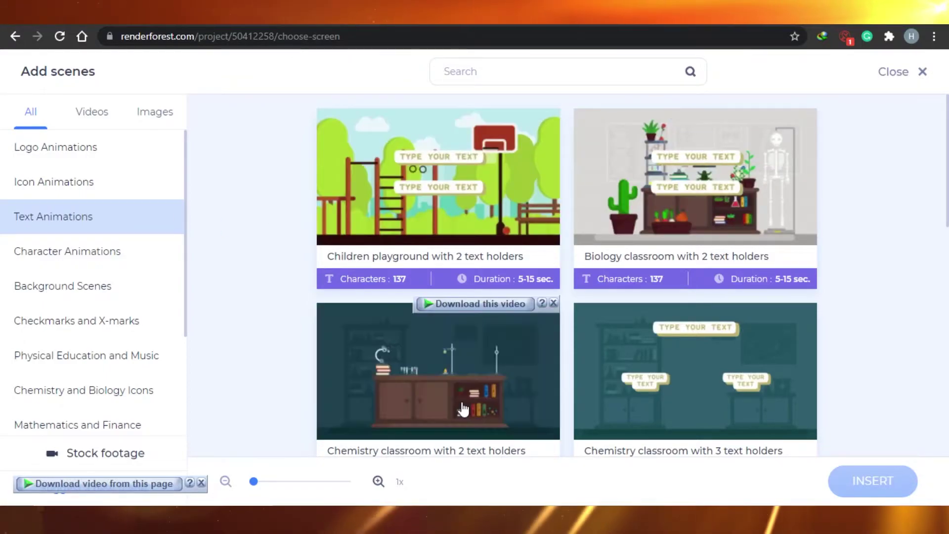
click(462, 407)
click(910, 489)
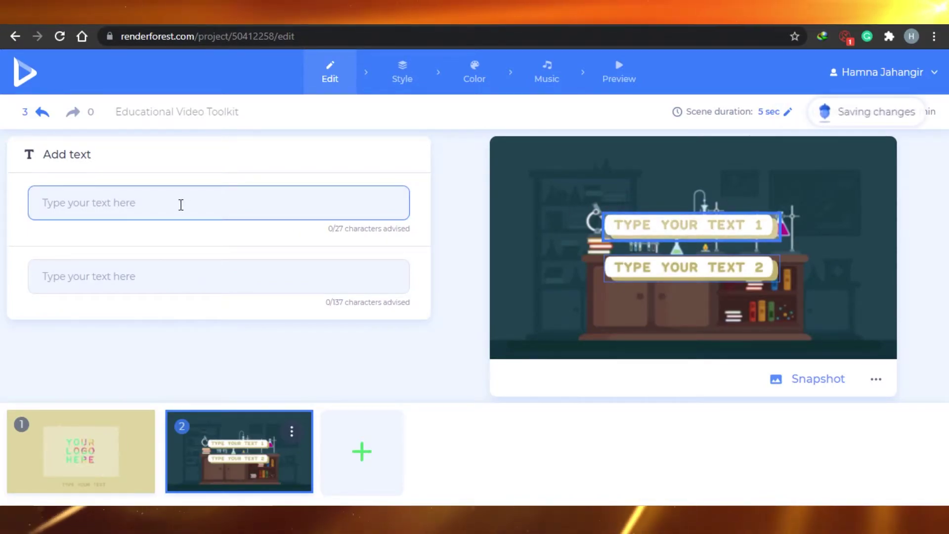
Step: Fill the chemistry classroom scene's two text holders with "text 1" and "text 2"
text(her)
key(BackSpace)
key(BackSpace)
key(BackSpace)
text(text 1)
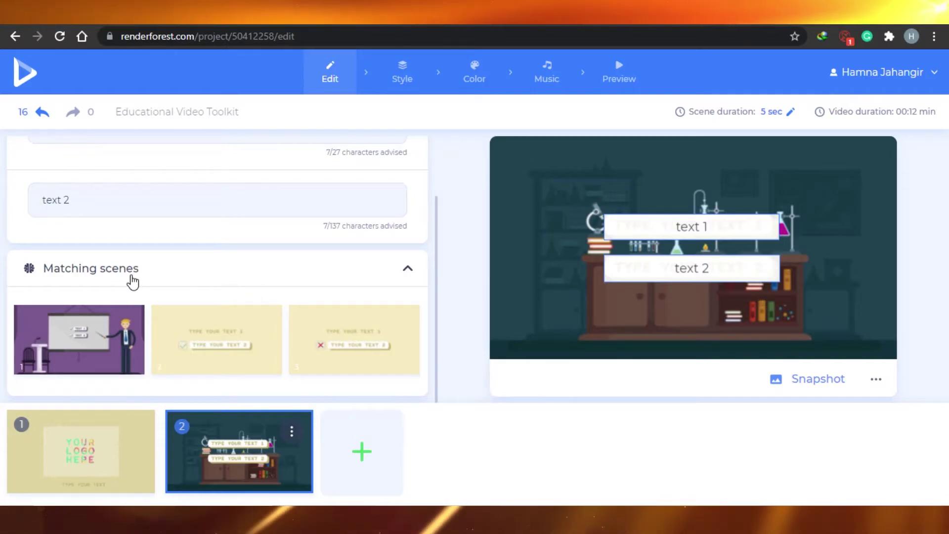
Step: Insert the "Blackboard on the wall / 1 text holder" scene from Classroom Environment as the third scene
mouse_move(291, 493)
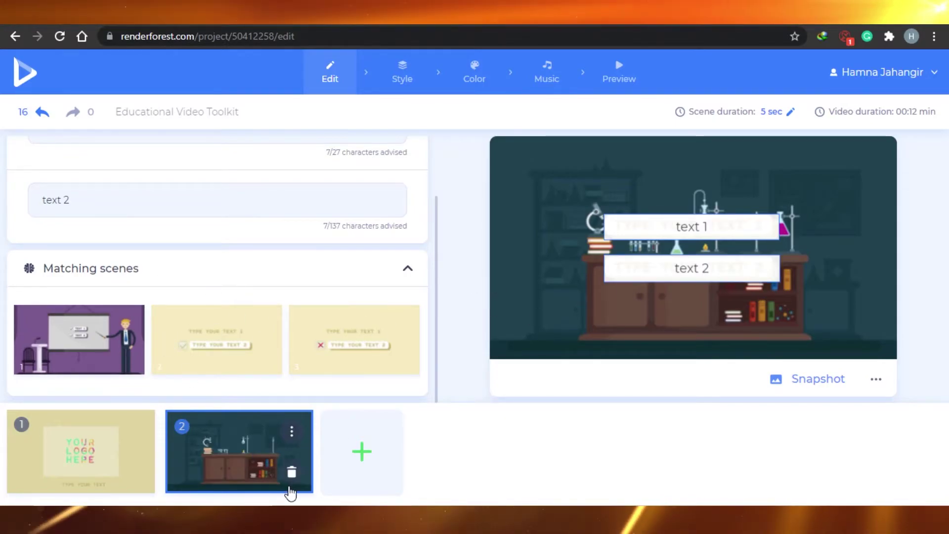
click(375, 464)
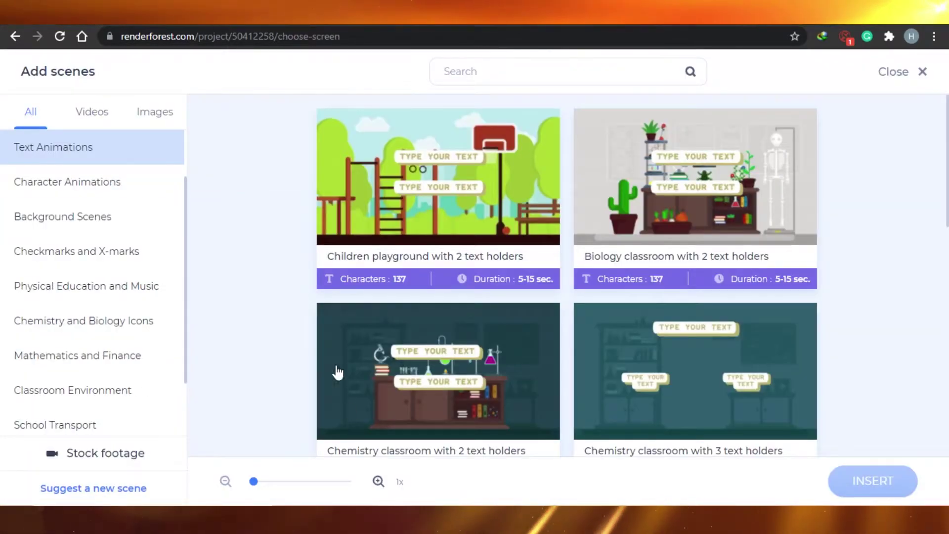
click(128, 389)
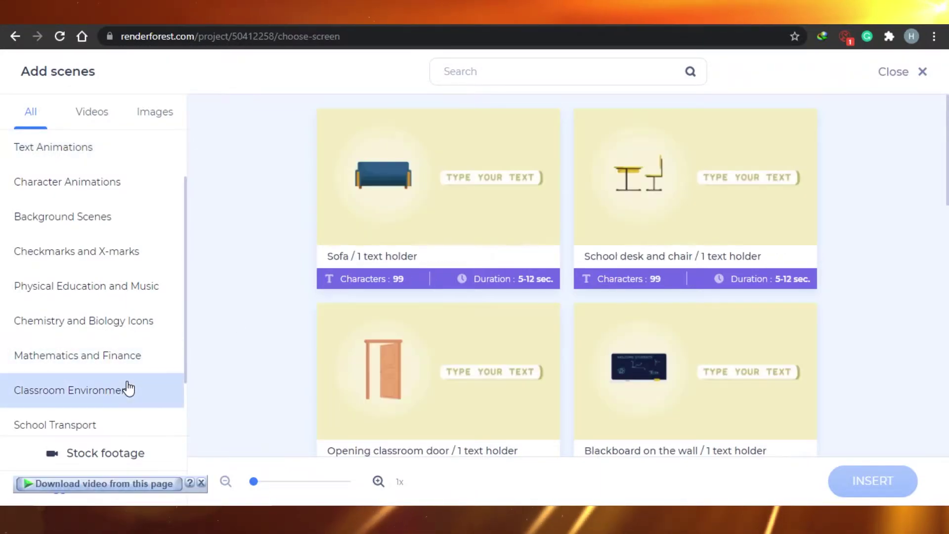
click(202, 483)
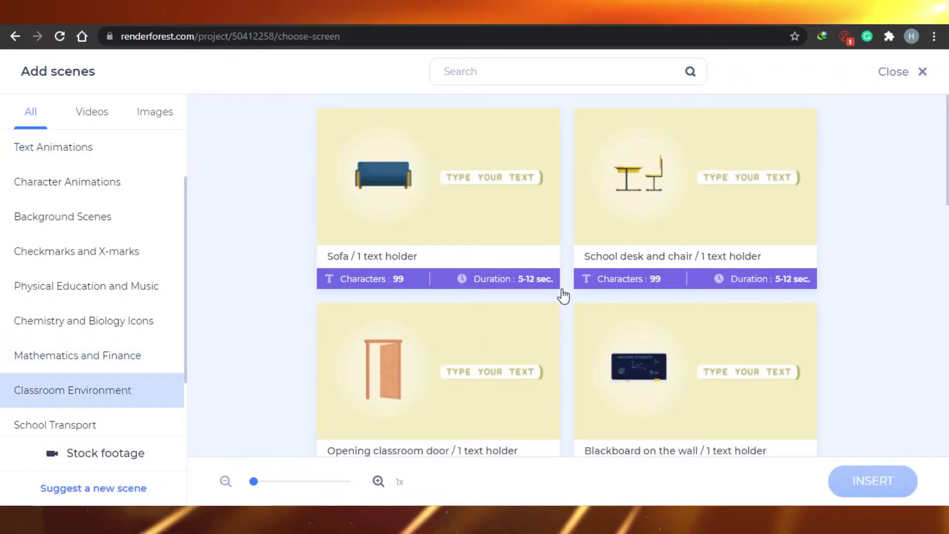
click(679, 369)
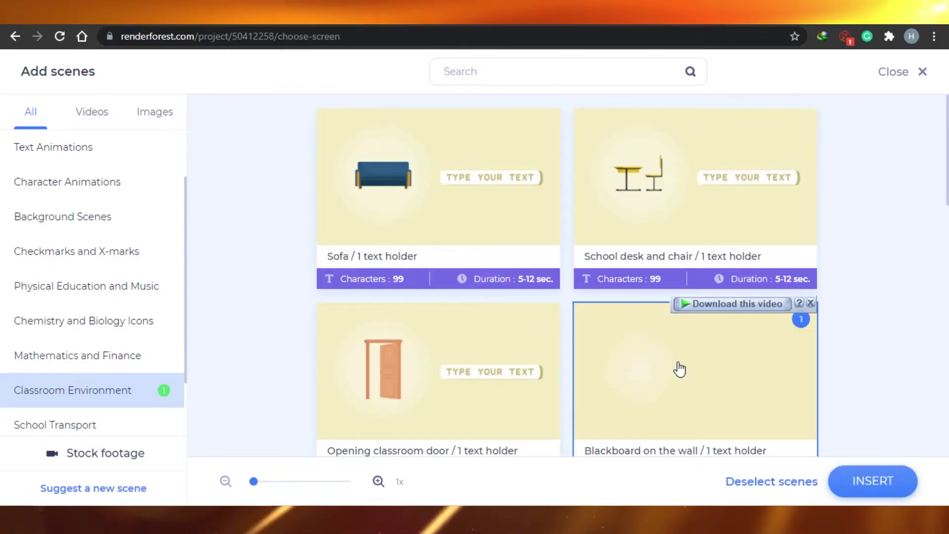
click(862, 490)
Step: Set the blackboard scene's text to "vdsjbfwegrer"
click(156, 208)
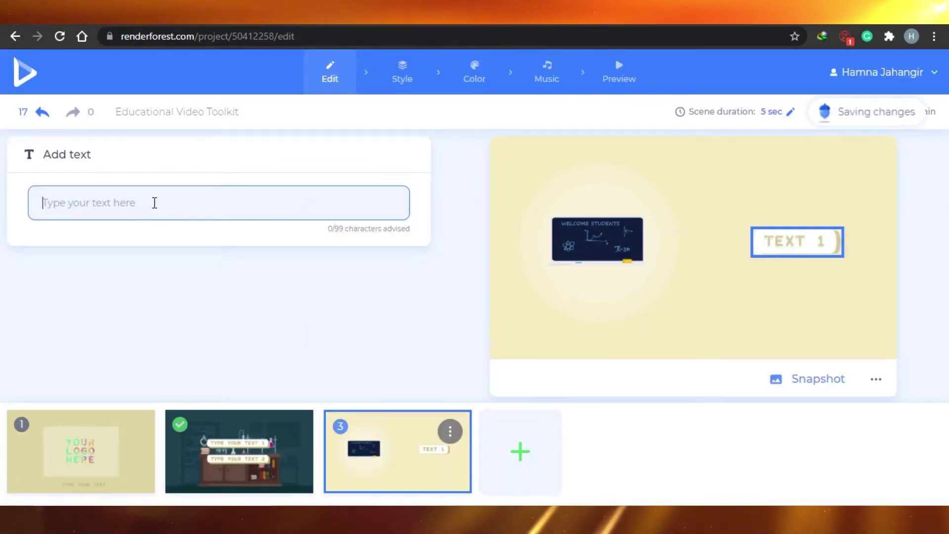
text(vdsjbfwegrer)
click(405, 340)
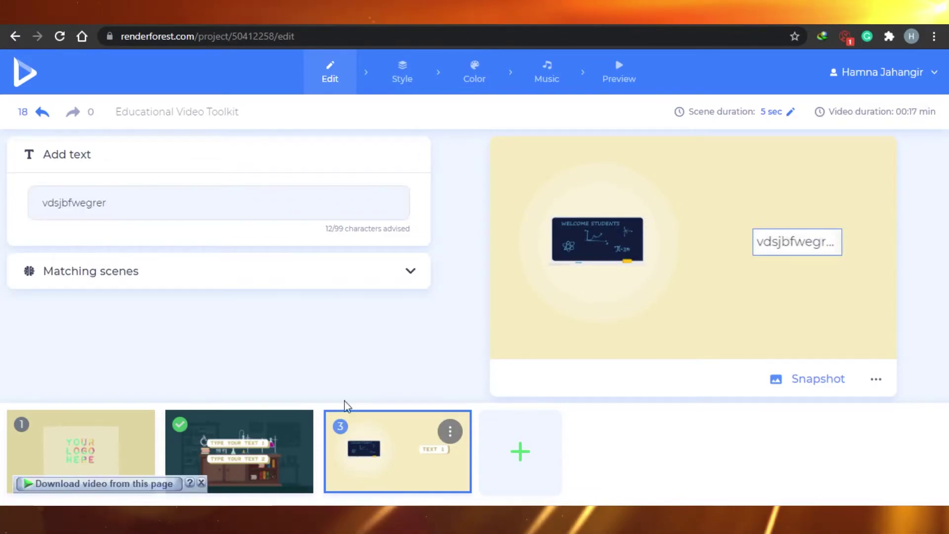
click(201, 482)
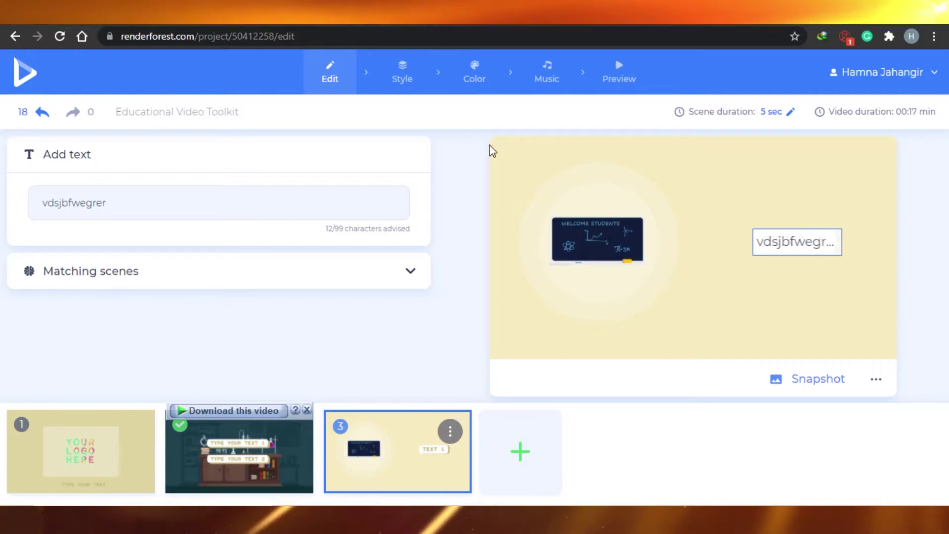
Step: Open the project's style options and choose another overall look for the animation
mouse_move(120, 422)
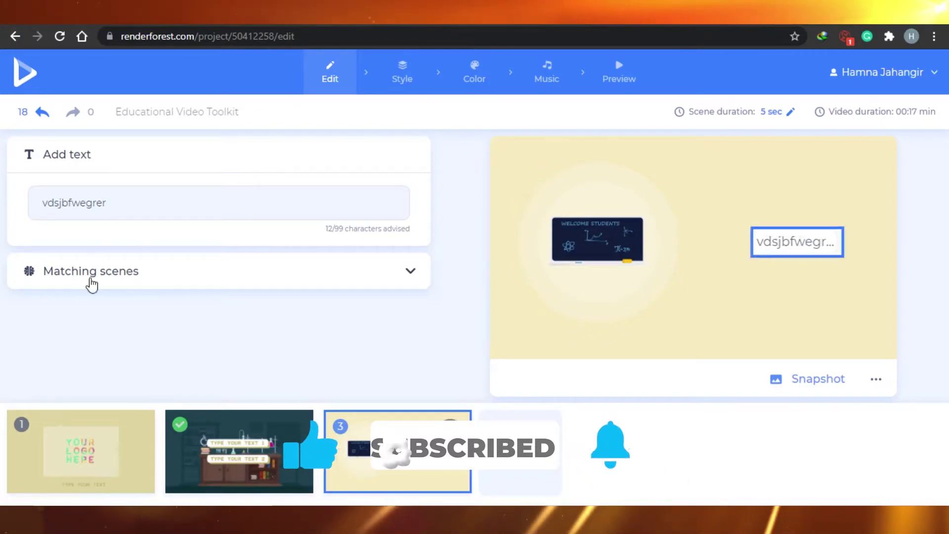
click(391, 84)
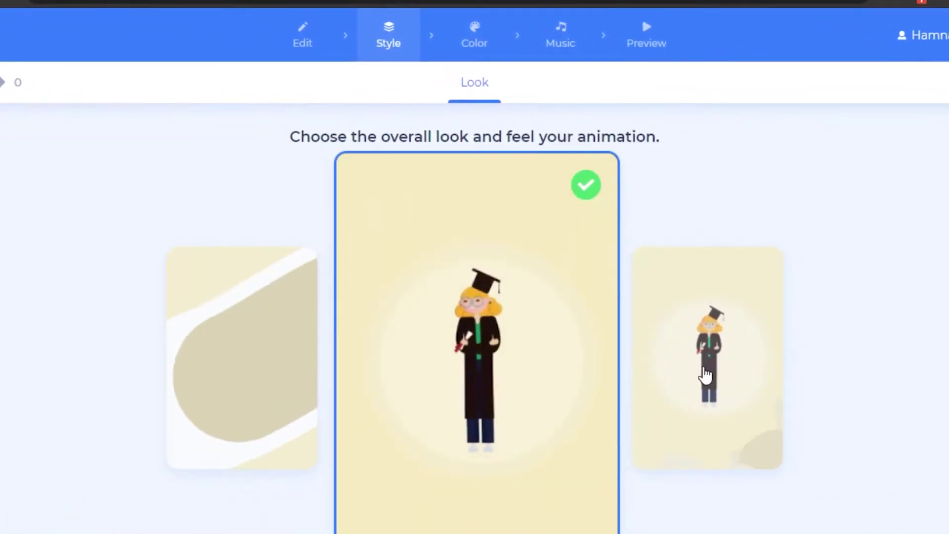
click(705, 376)
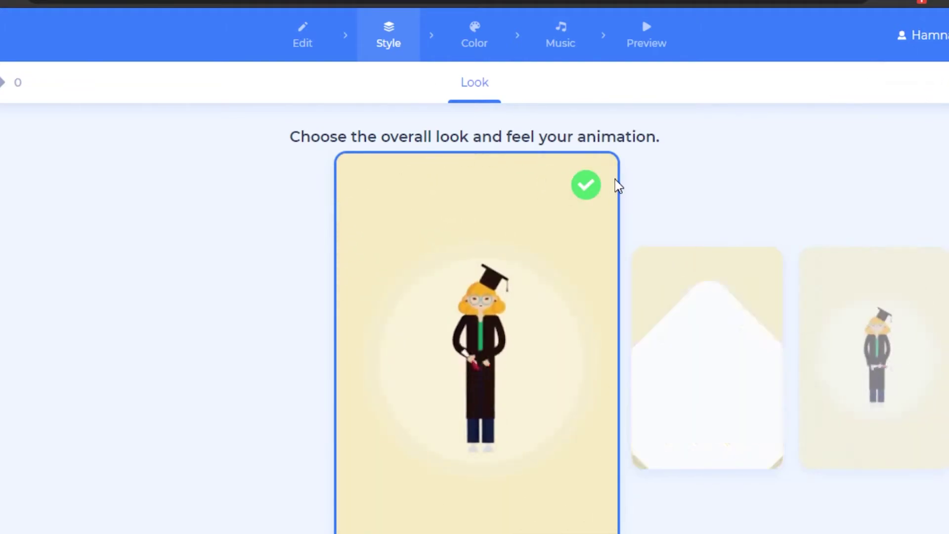
Step: Try the yellow-orange color preset on the project and apply the violet, navy and coral preset instead
click(477, 39)
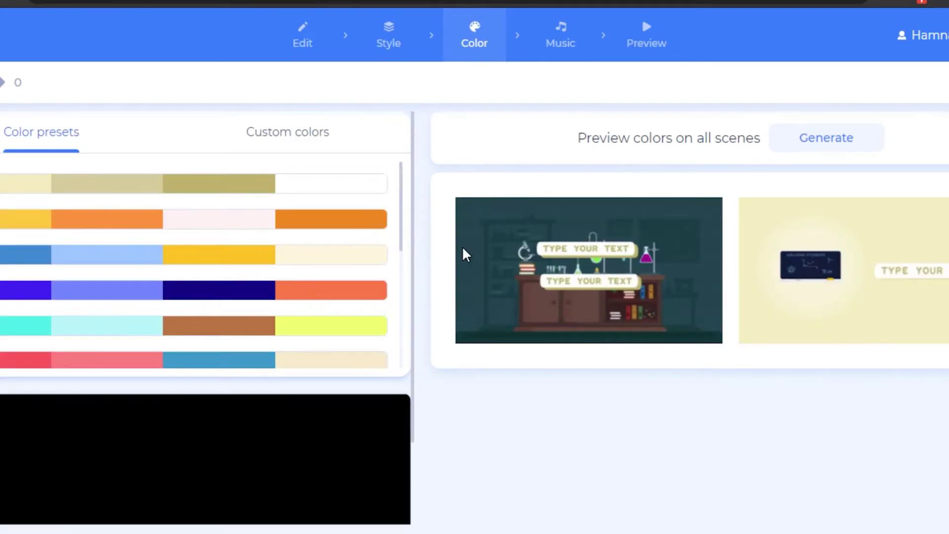
scroll(415, 220, down, 3)
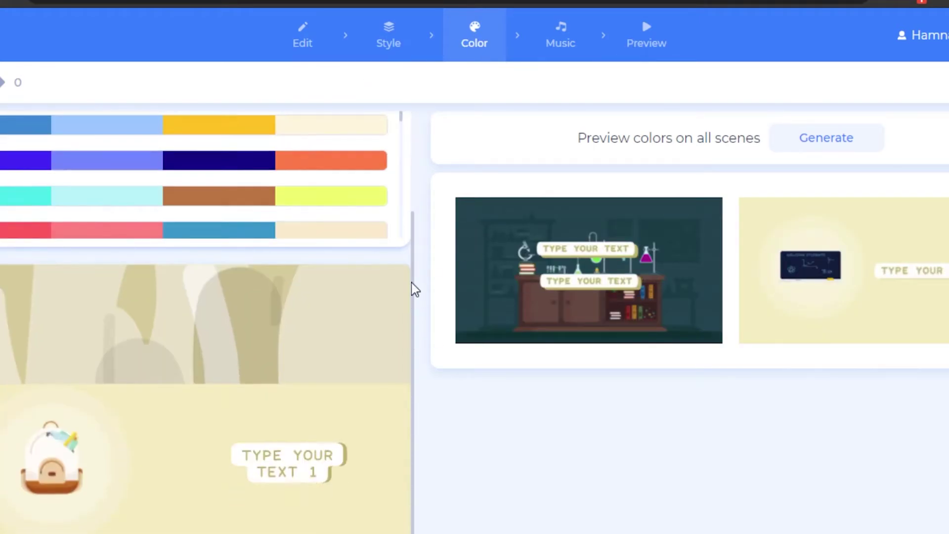
scroll(413, 290, up, 3)
click(112, 223)
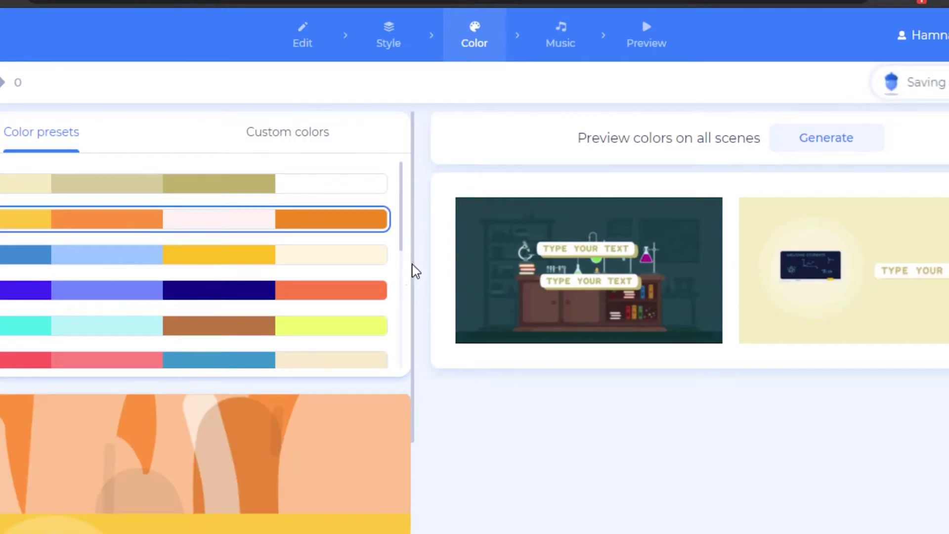
scroll(398, 452, down, 3)
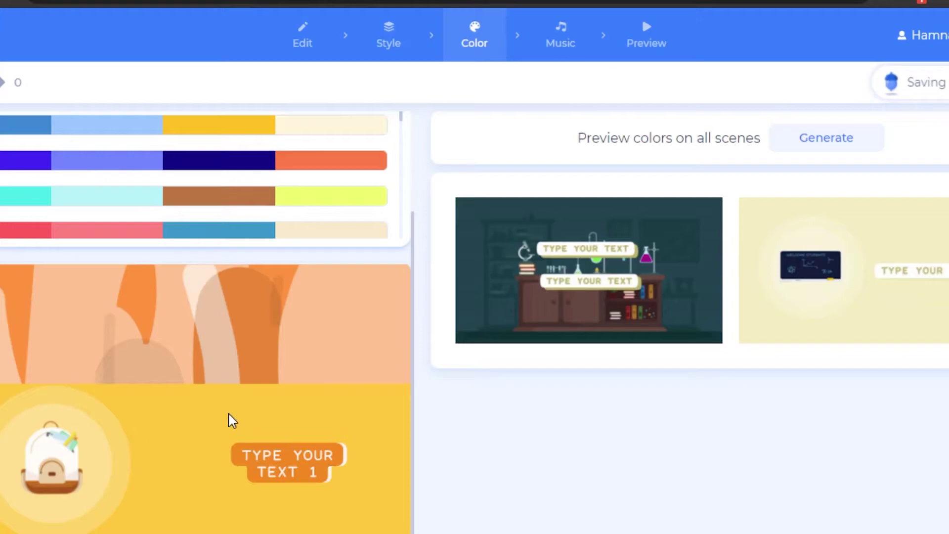
click(144, 164)
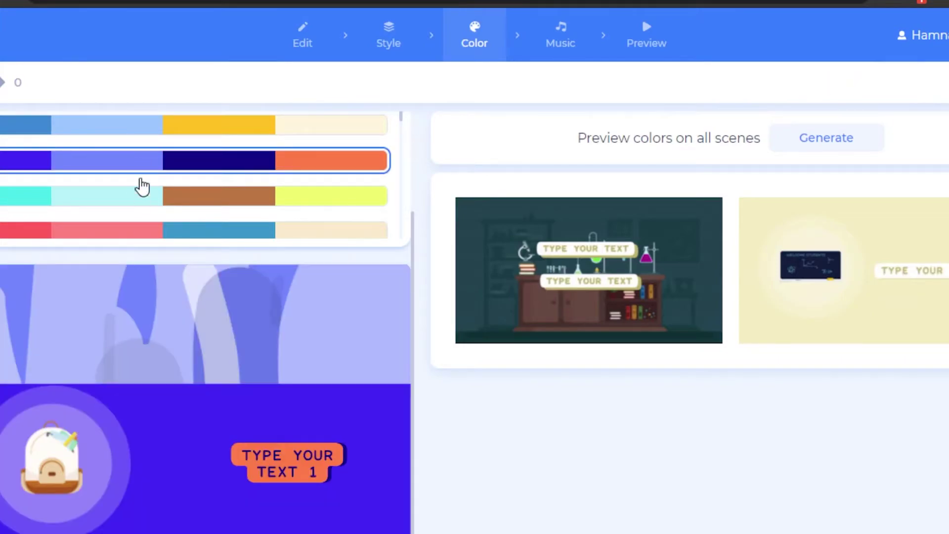
Step: Apply the blue, yellow and cream color preset and preview the colors on the chemistry classroom scene
click(132, 129)
mouse_move(583, 292)
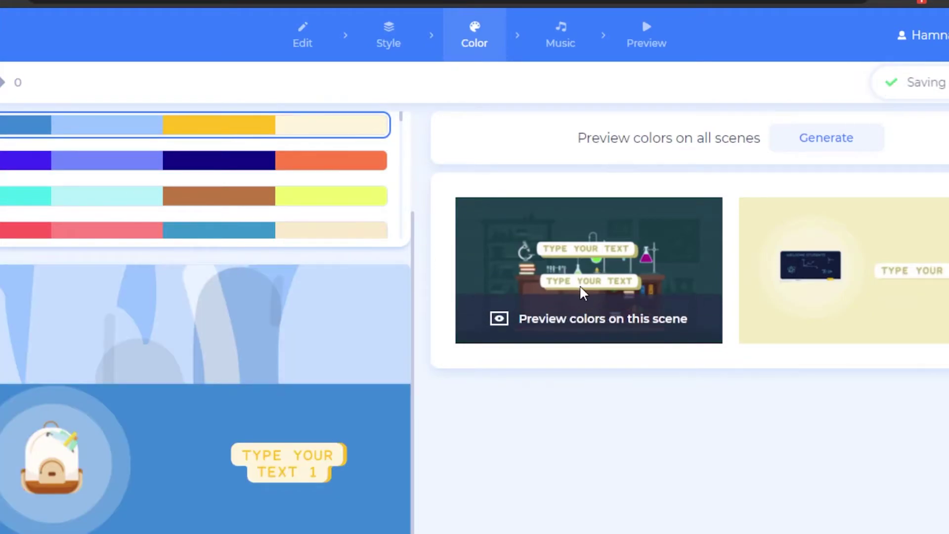
click(557, 324)
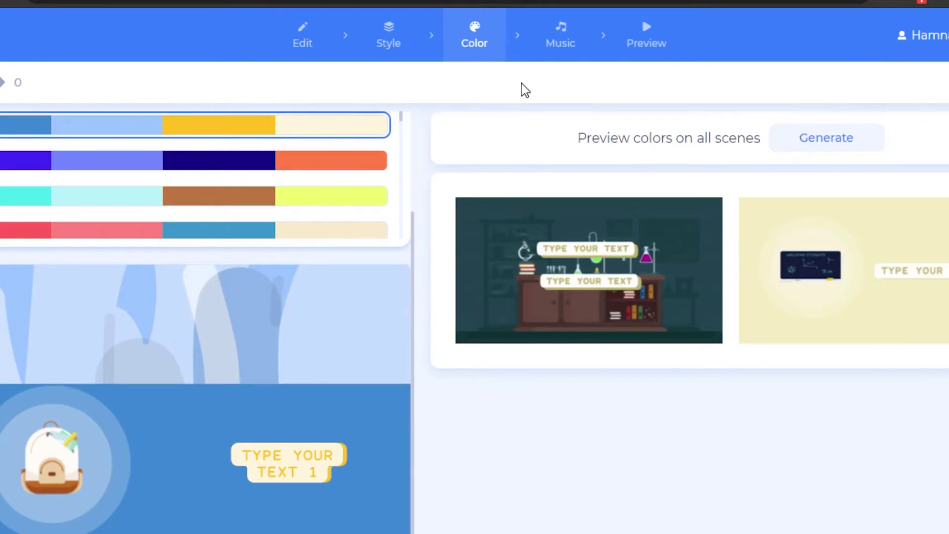
Step: Look through the music library's recommended tracks and genre categories for the video's soundtrack
click(561, 34)
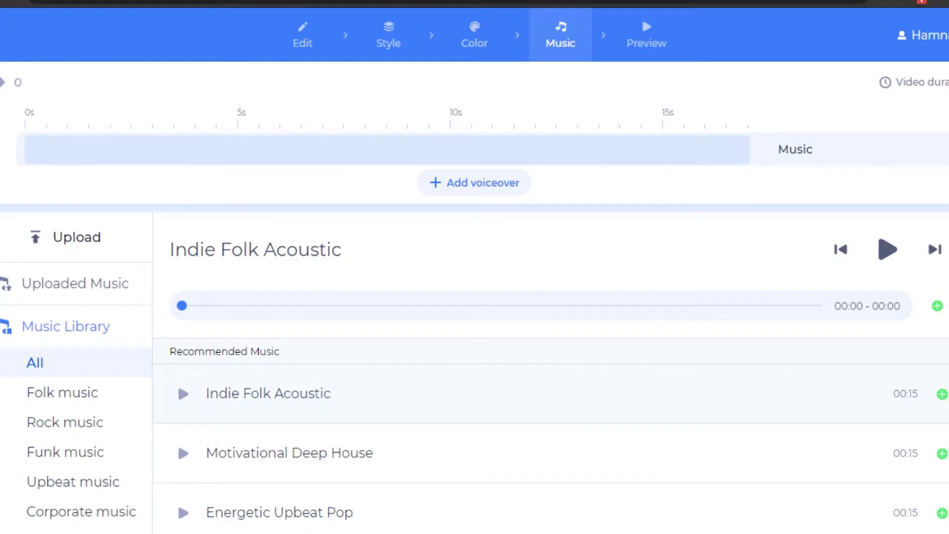
scroll(897, 249, down, 2)
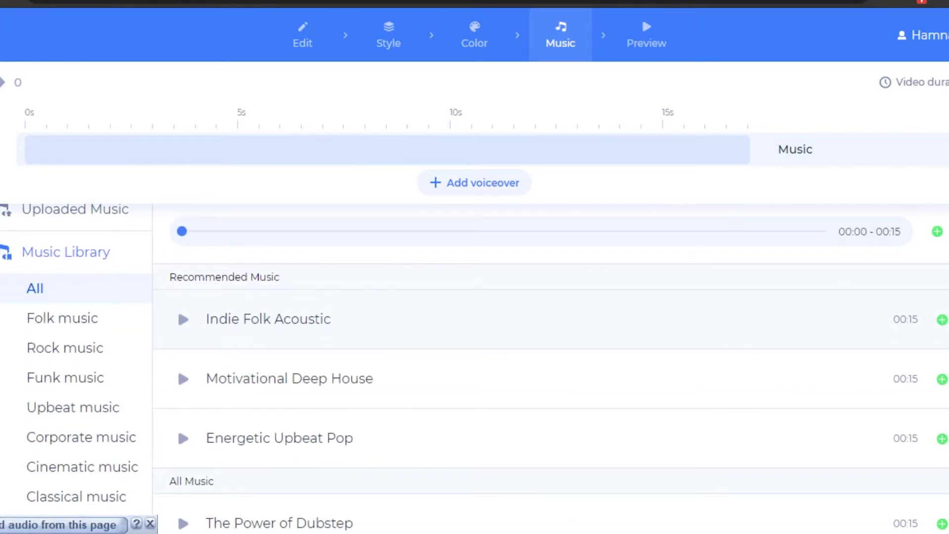
scroll(552, 371, up, 2)
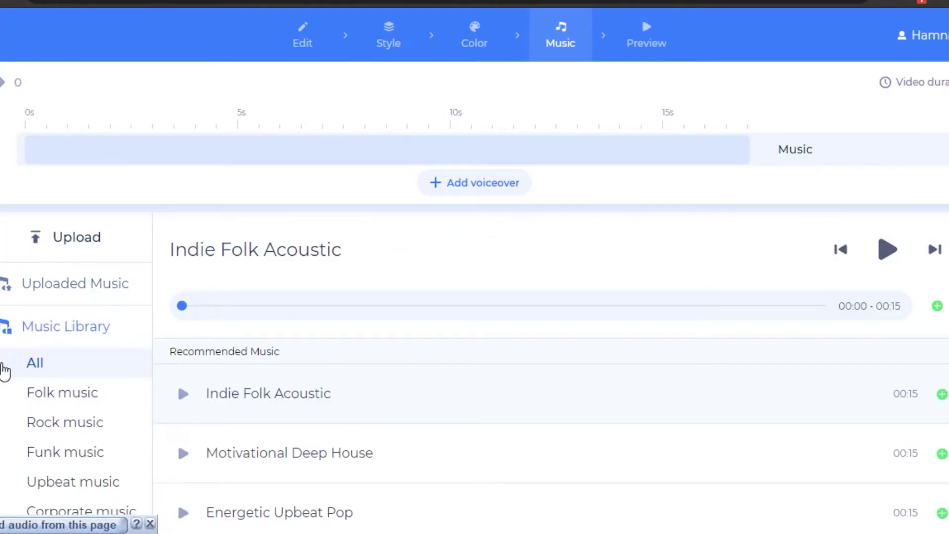
click(150, 522)
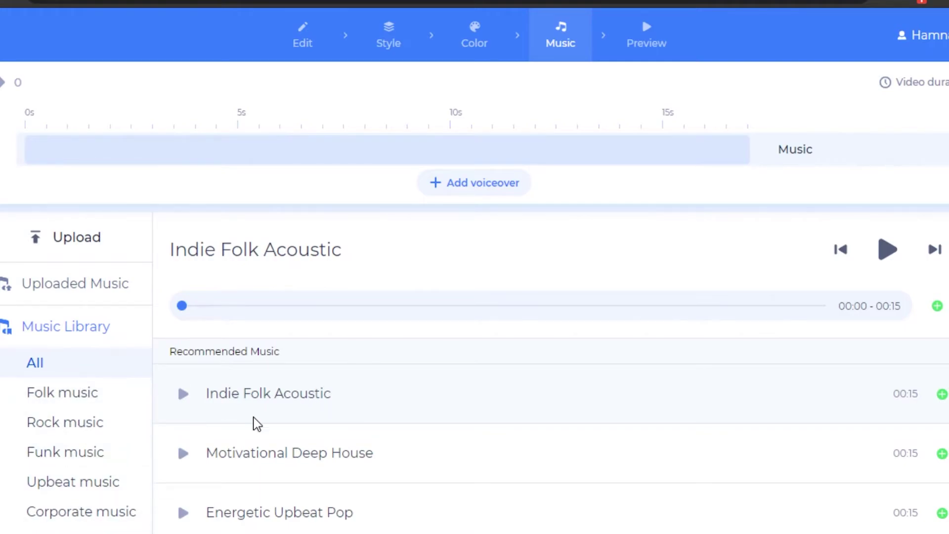
scroll(248, 269, down, 2)
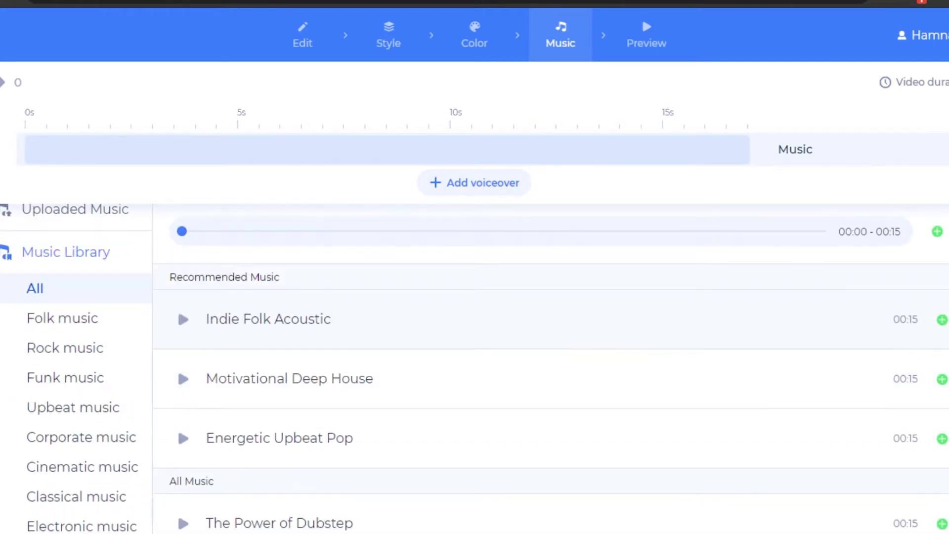
scroll(248, 269, up, 2)
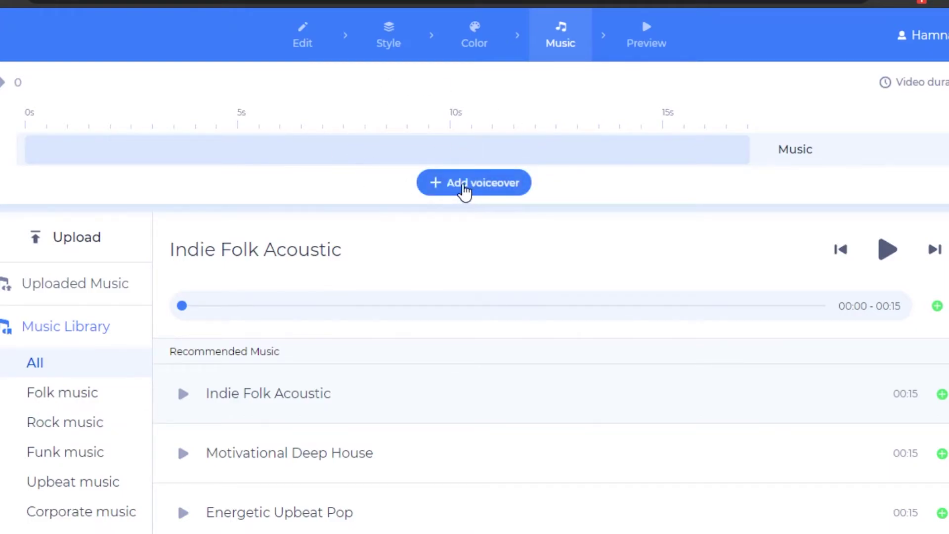
Step: Open the voiceover track and view its upload and record options for the logo scene
click(464, 191)
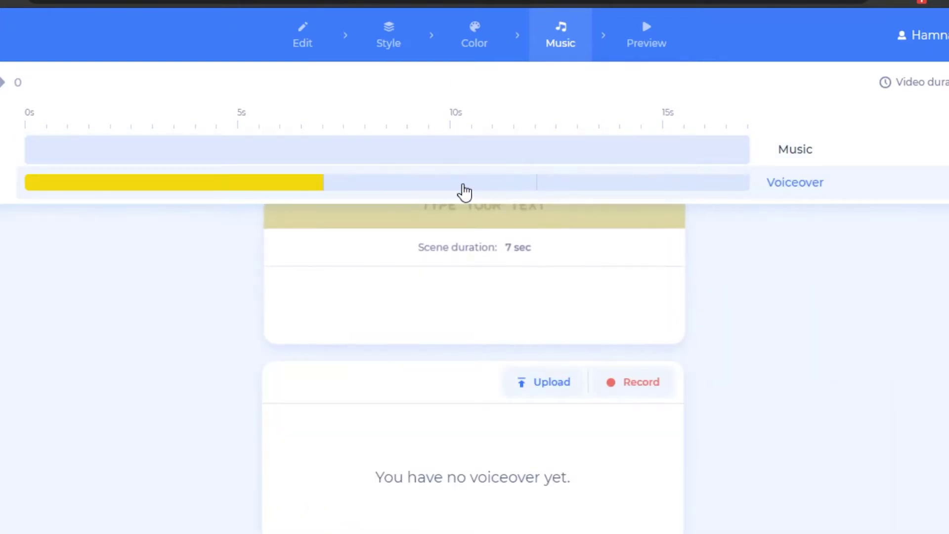
scroll(474, 346, up, 1)
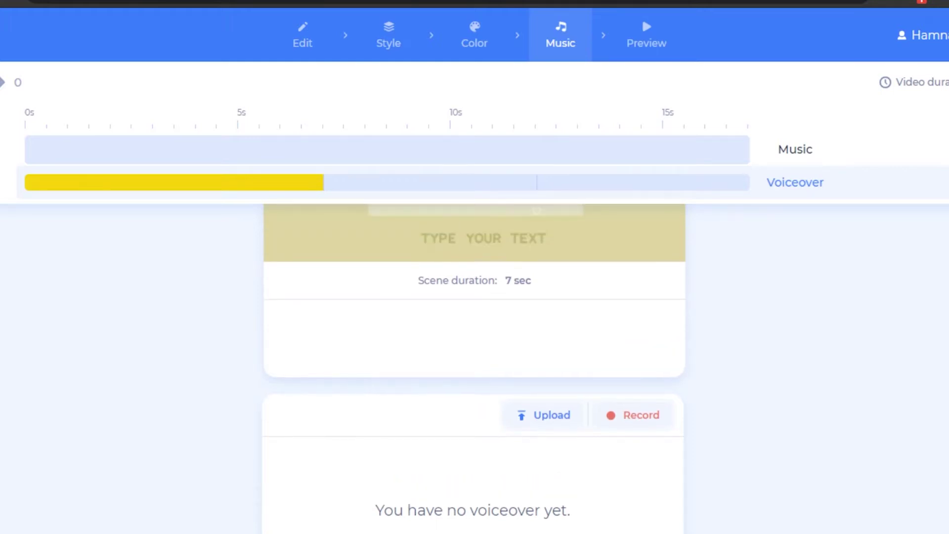
scroll(295, 341, up, 4)
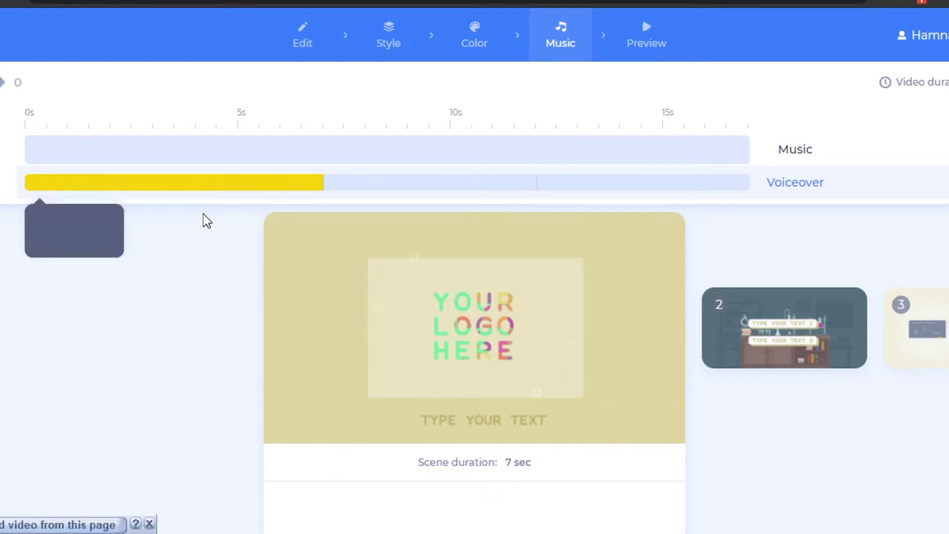
click(149, 523)
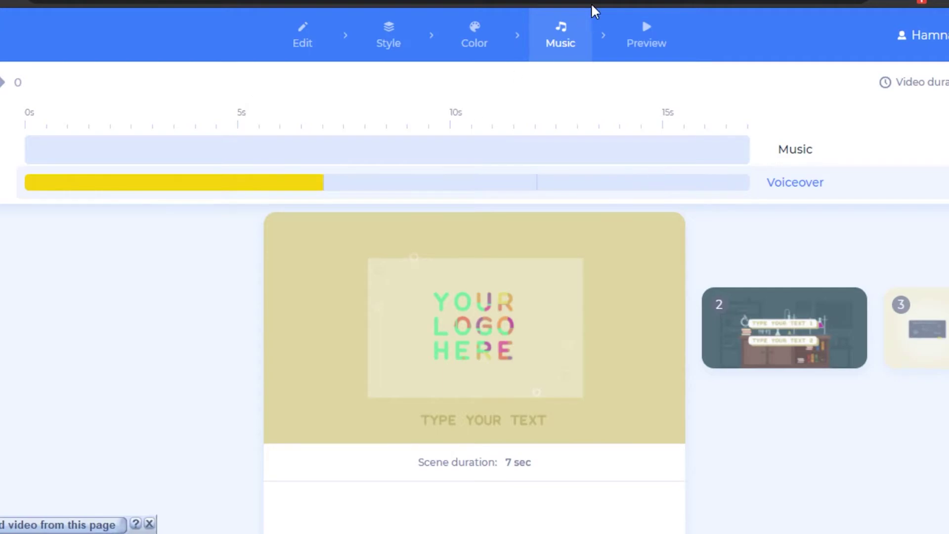
Step: Open the video's preview stage and proceed despite the missing logo image to view the export quality options
click(634, 38)
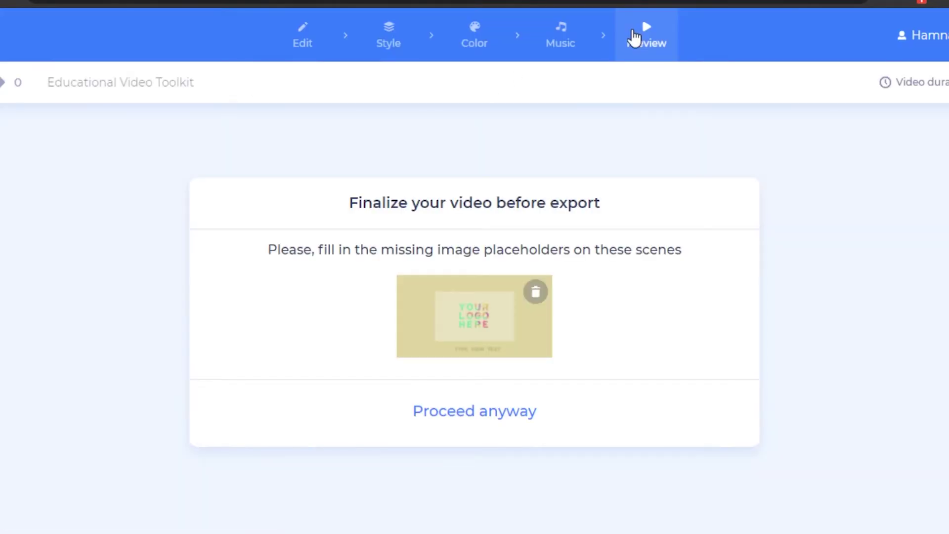
click(474, 411)
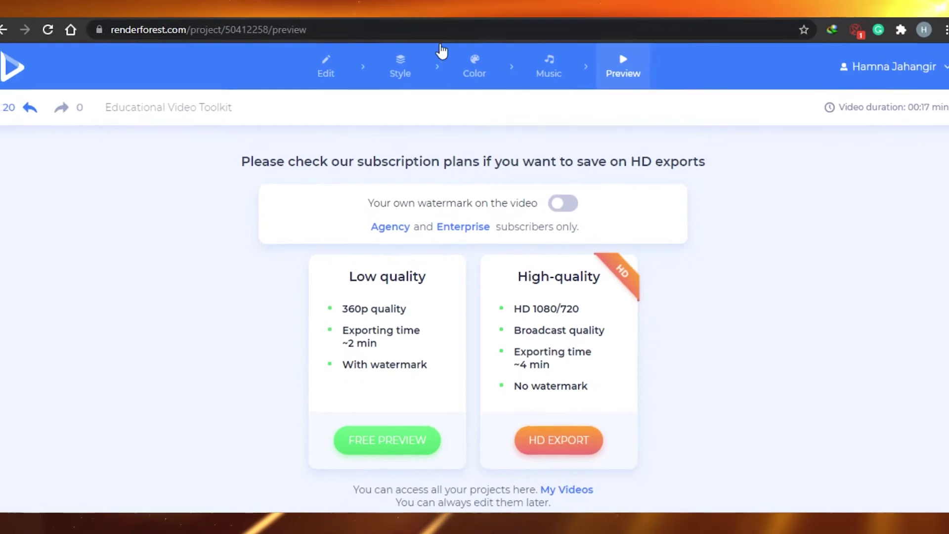
Step: Undo the last color preset change
click(33, 110)
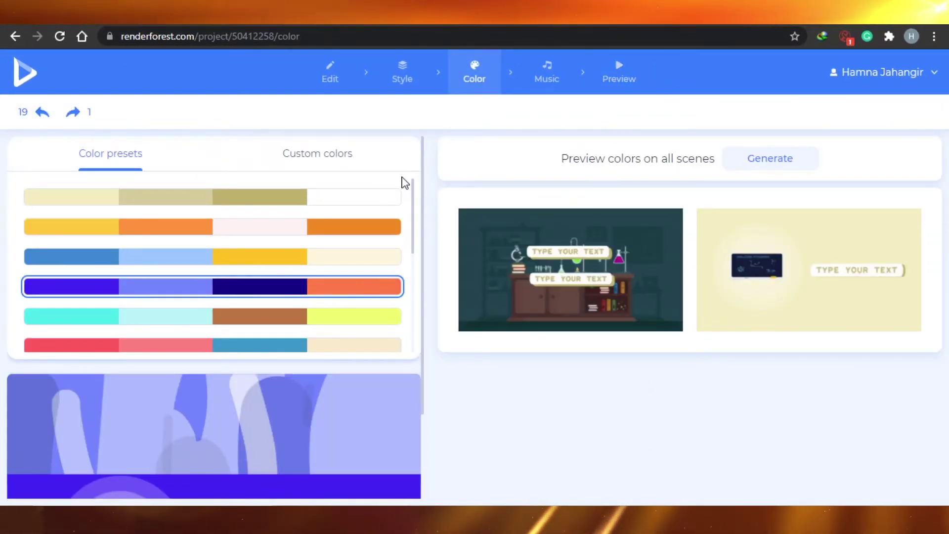
Step: Start a new logo with the company name "Explain the Socials", the tagline "video Tutorials" and the description "description here"
click(22, 73)
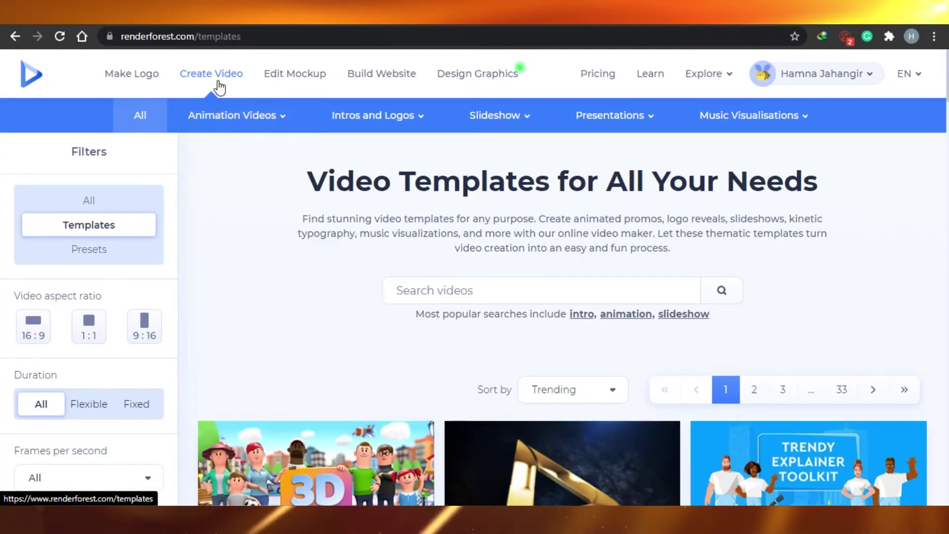
click(135, 79)
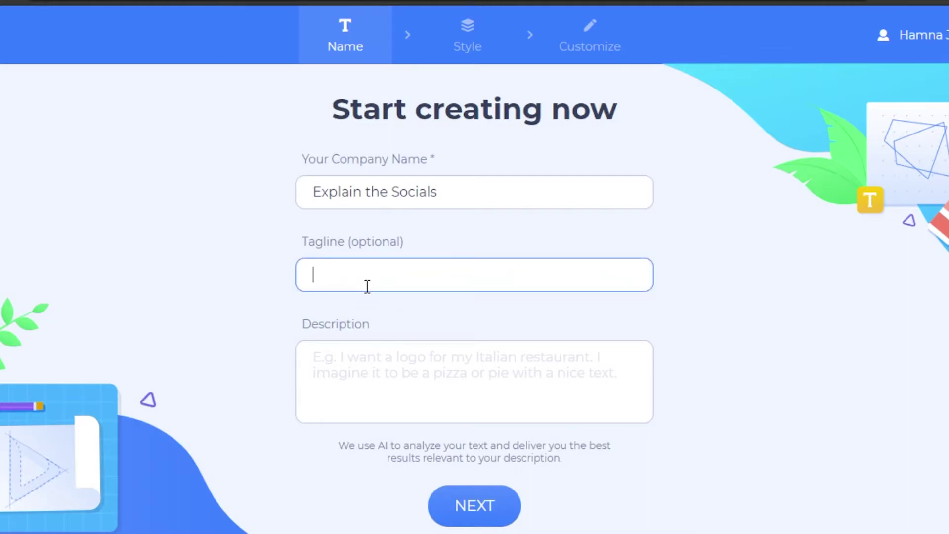
click(374, 368)
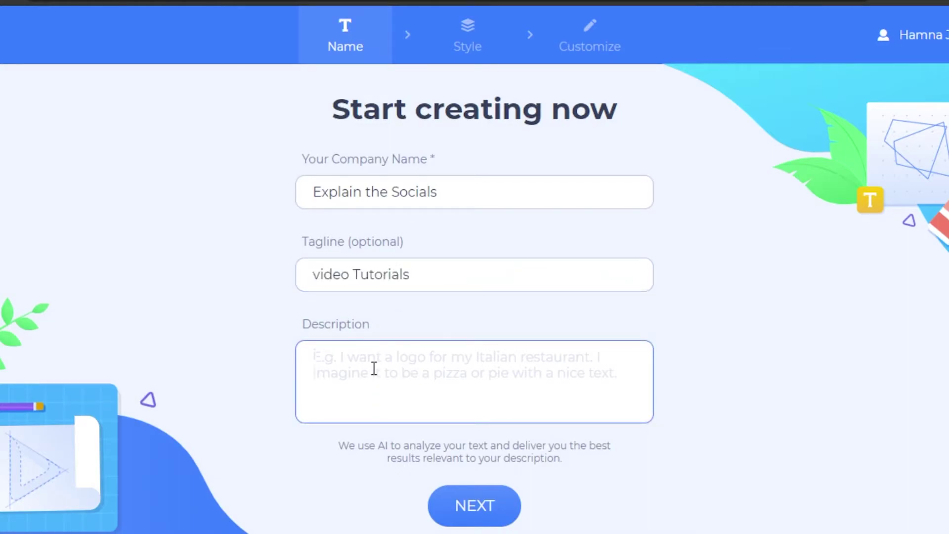
text(description here)
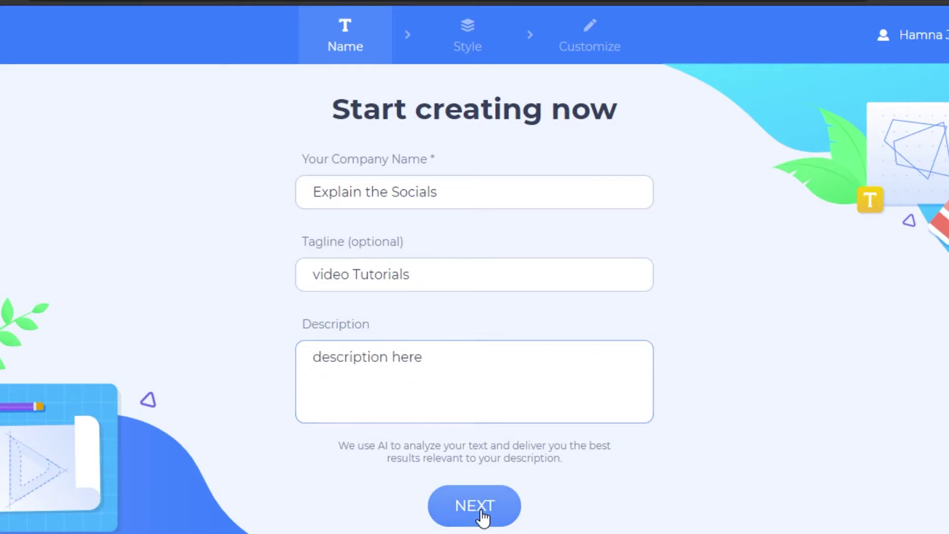
Step: Continue to the logo style choices, and view the logo maker's template categories such as Gaming and Profession
click(482, 517)
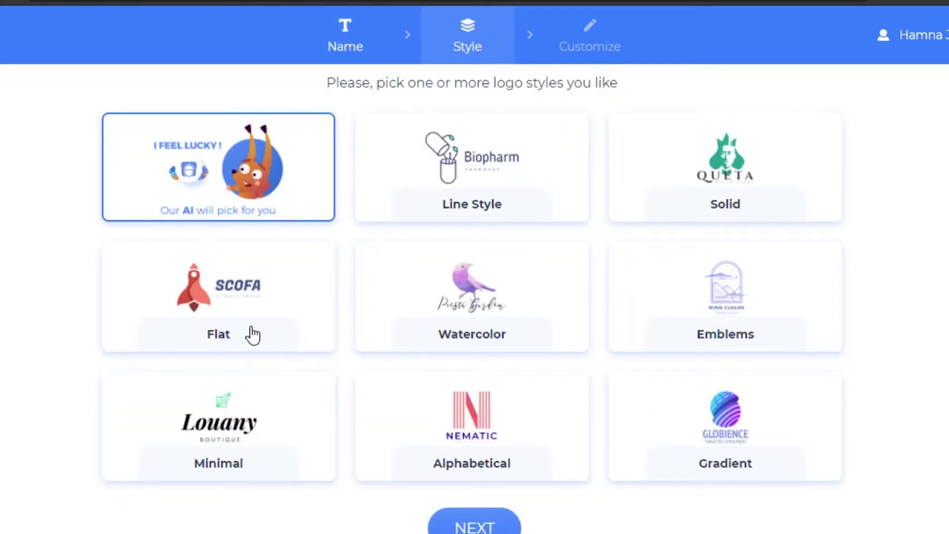
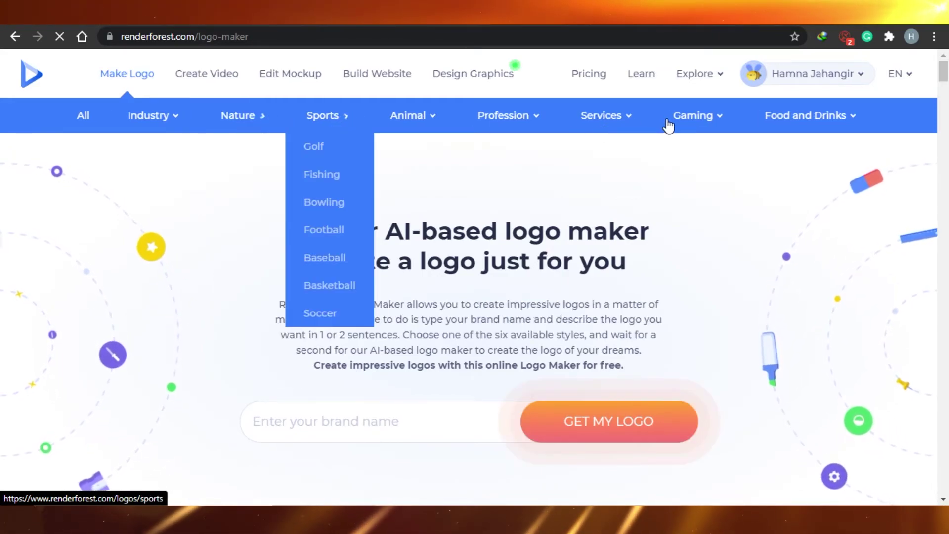
mouse_move(692, 133)
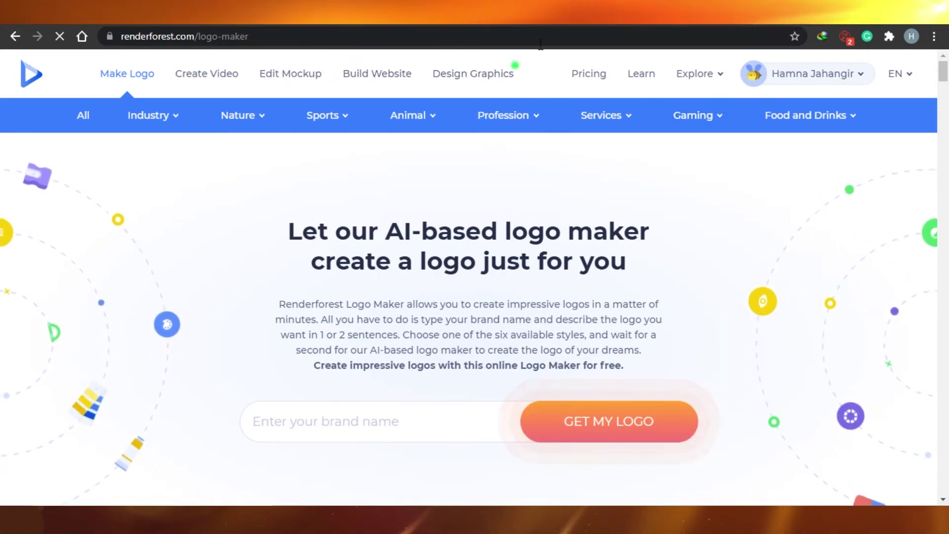
mouse_move(495, 119)
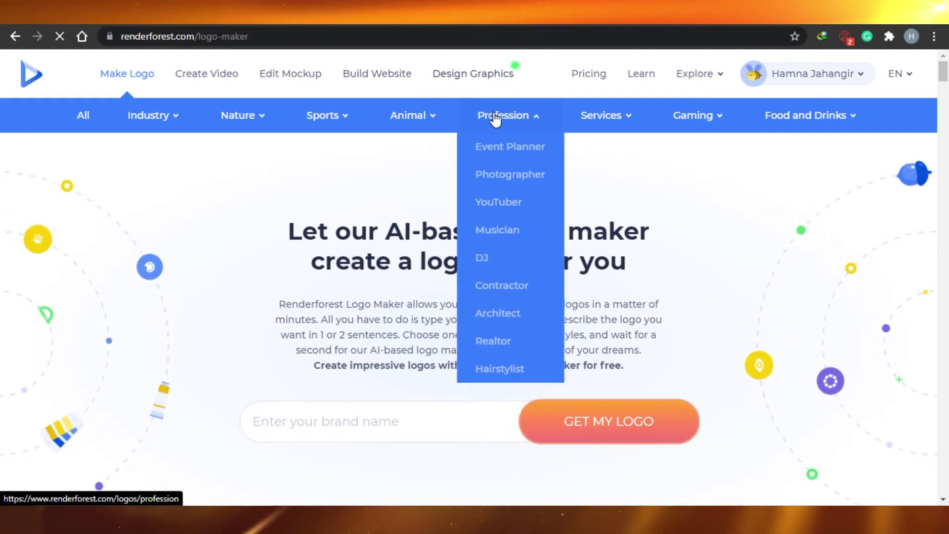
Step: Look over the online mockup generator page and its mockup search field
mouse_move(943, 72)
mouse_down()
mouse_move(944, 178)
mouse_move(945, 55)
mouse_up()
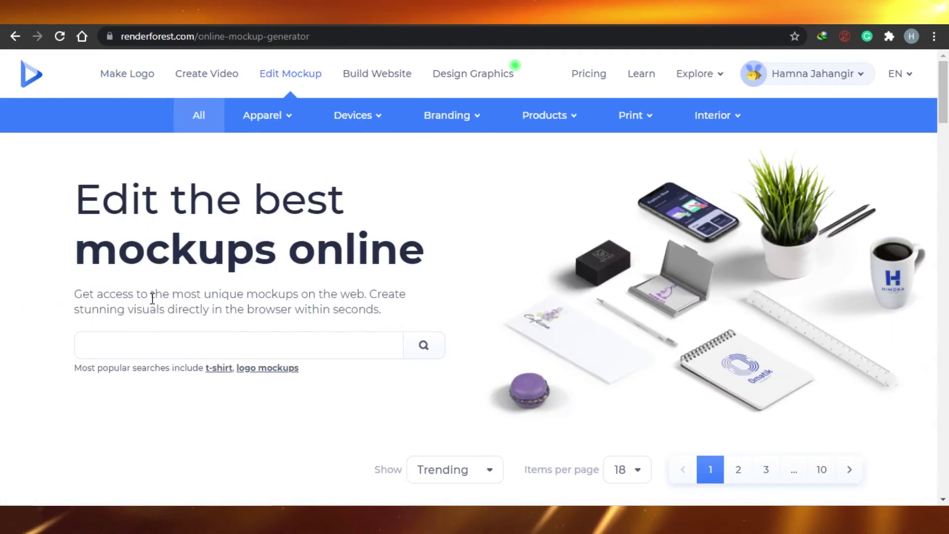
click(311, 345)
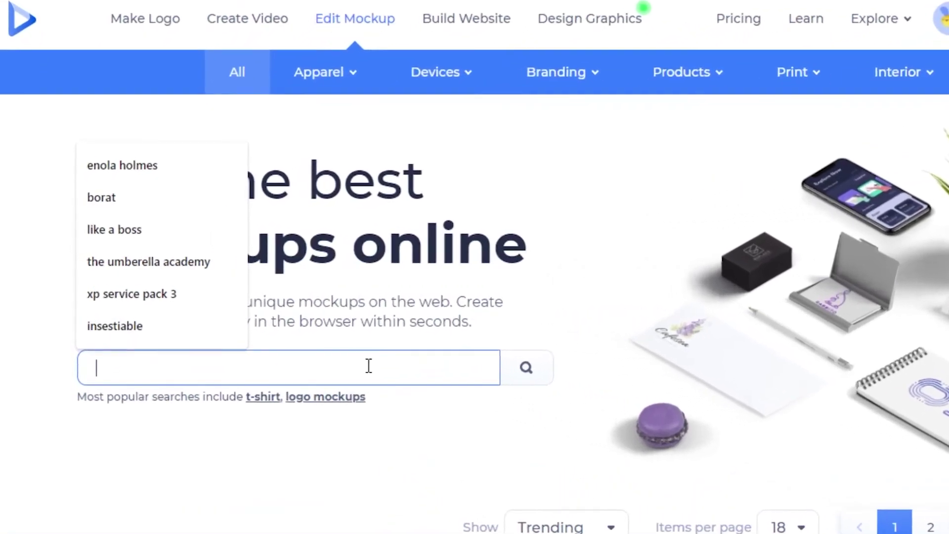
click(331, 145)
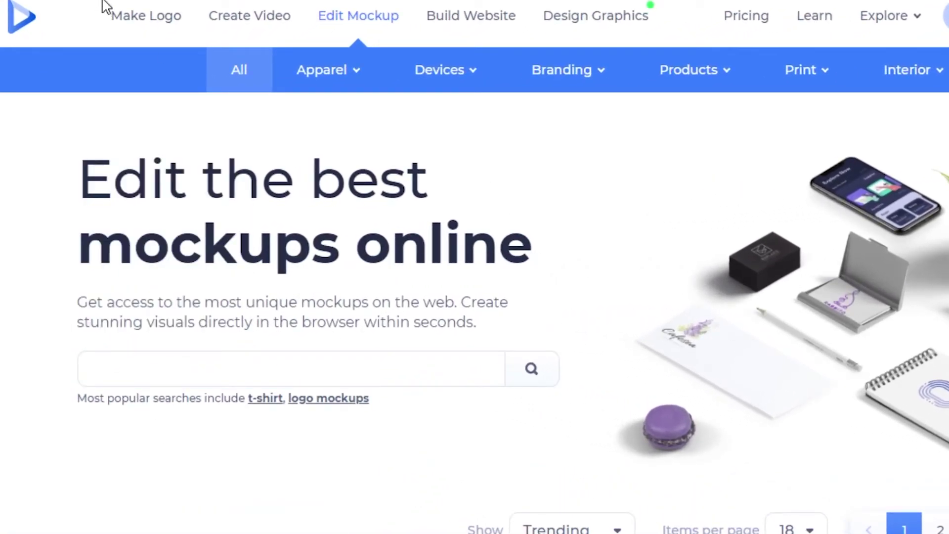
Step: Open the website builder page and look through its introduction and the reasons for using it
click(463, 14)
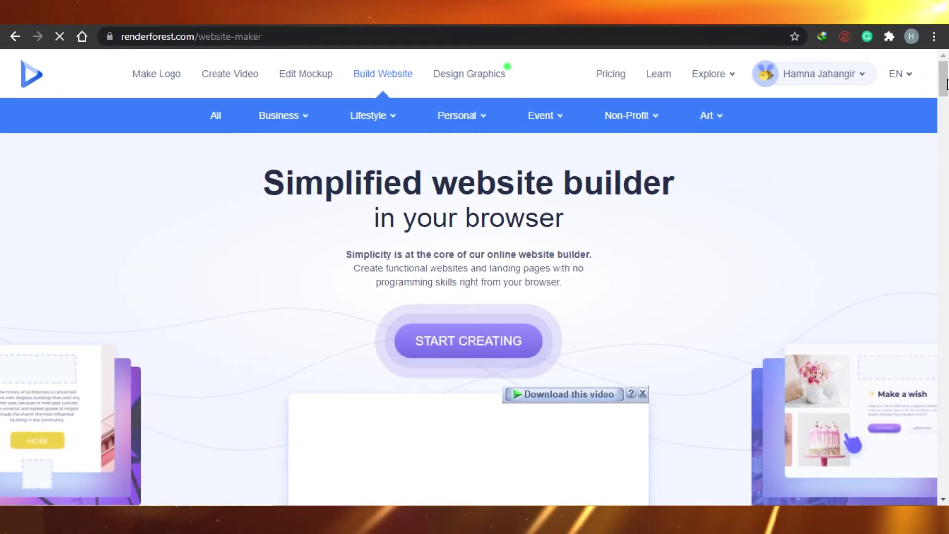
scroll(946, 129, down, 5)
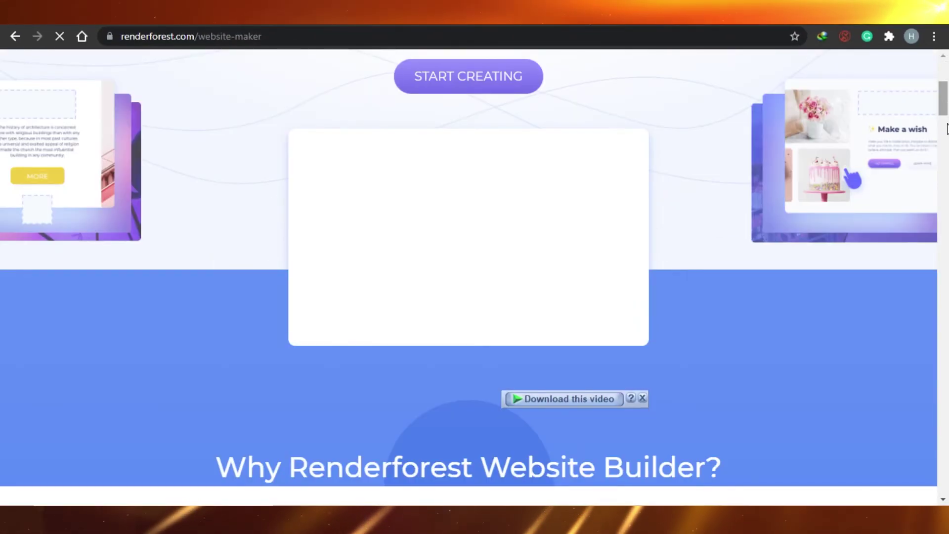
scroll(671, 367, down, 2)
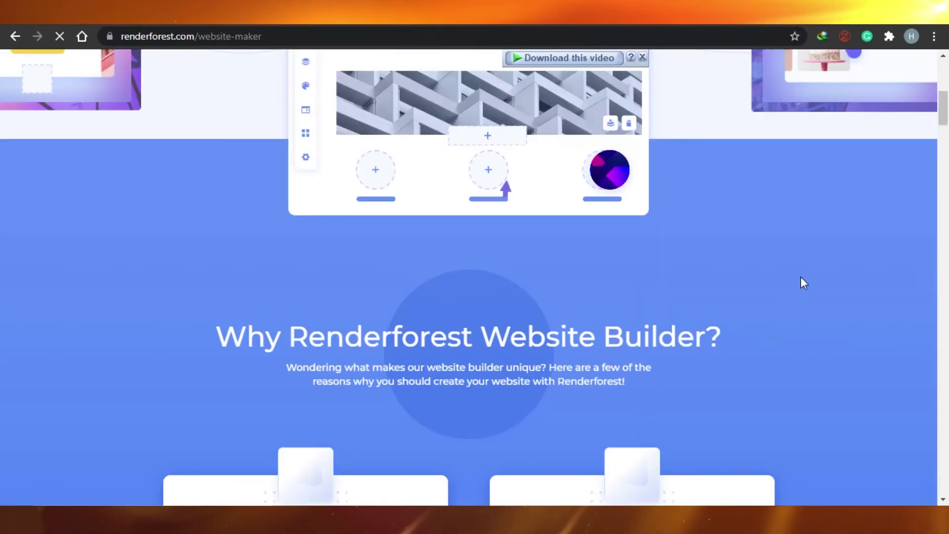
scroll(485, 233, up, 8)
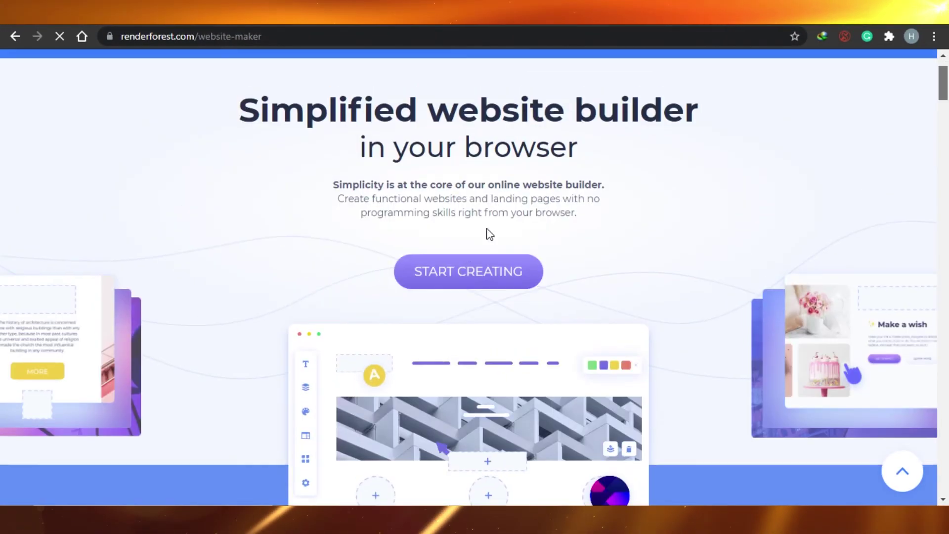
Step: Start creating a website from the "Coming Soon (Marketing Agency)" template
click(475, 273)
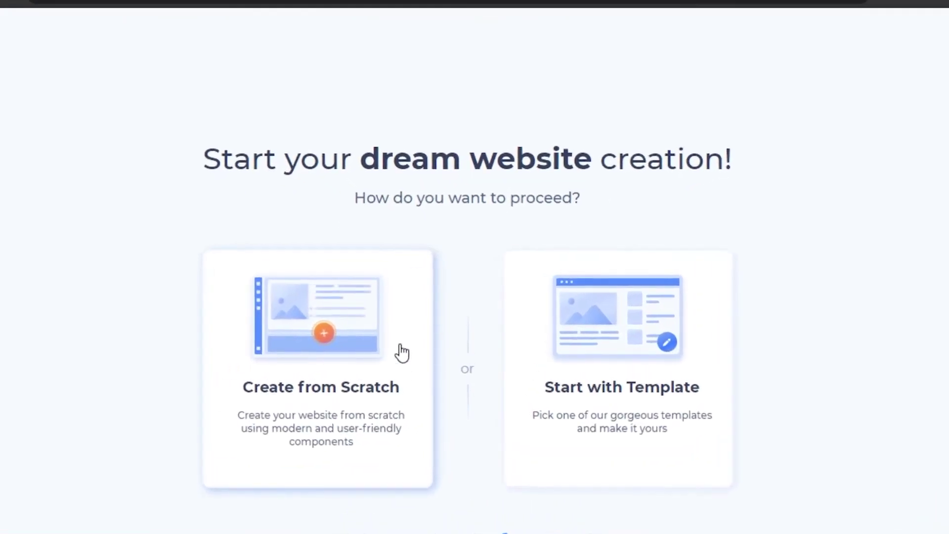
click(606, 437)
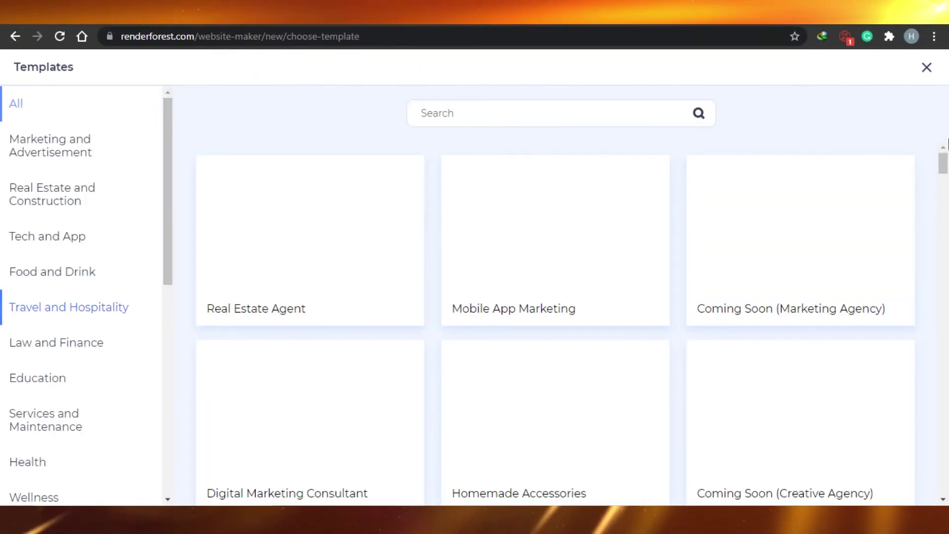
mouse_move(943, 165)
mouse_down()
mouse_move(944, 210)
mouse_move(947, 150)
mouse_up()
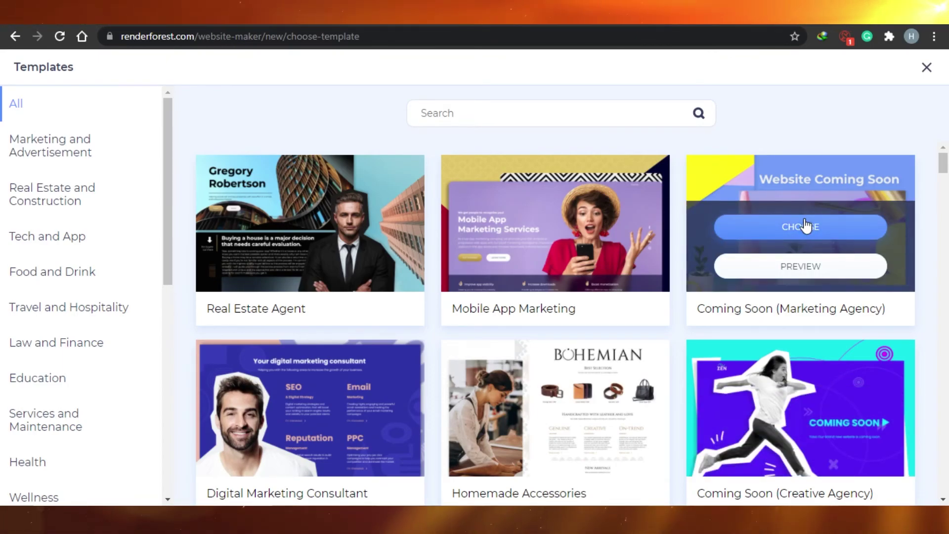
click(806, 226)
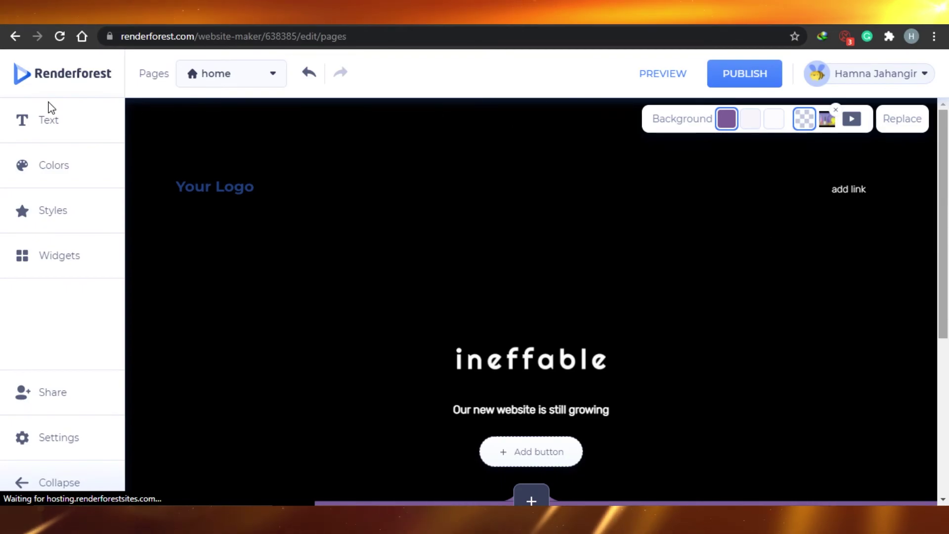
Step: Review the website template's home page down to its subscribe section, and leave the website editor
scroll(114, 127, down, 5)
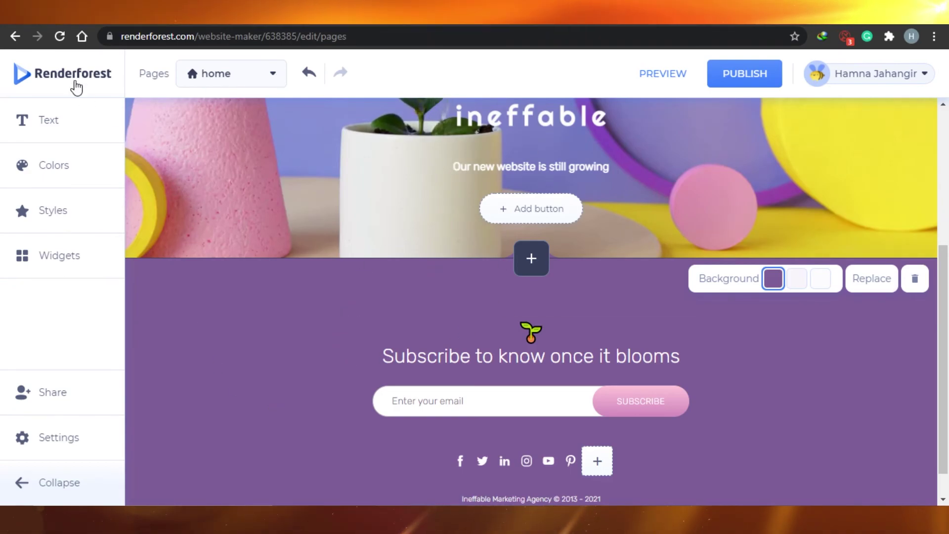
scroll(947, 243, up, 5)
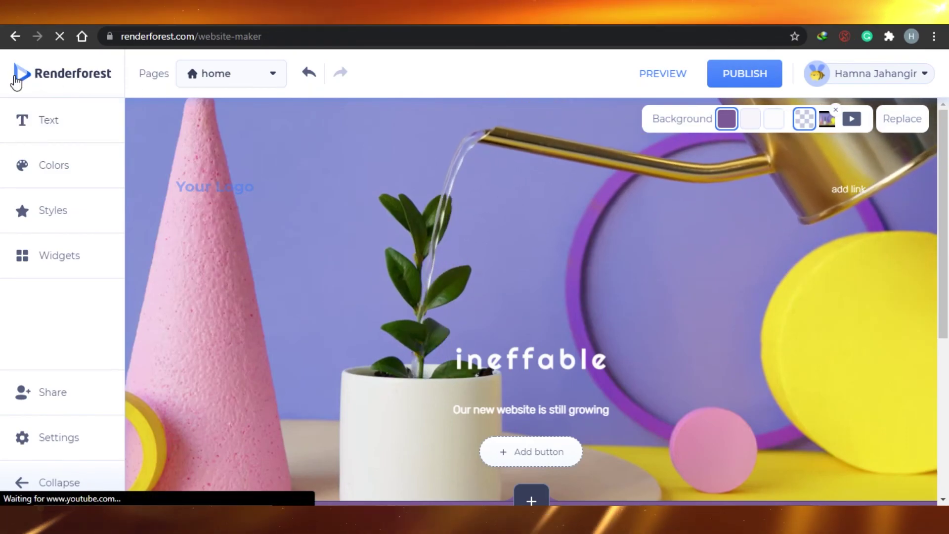
click(16, 81)
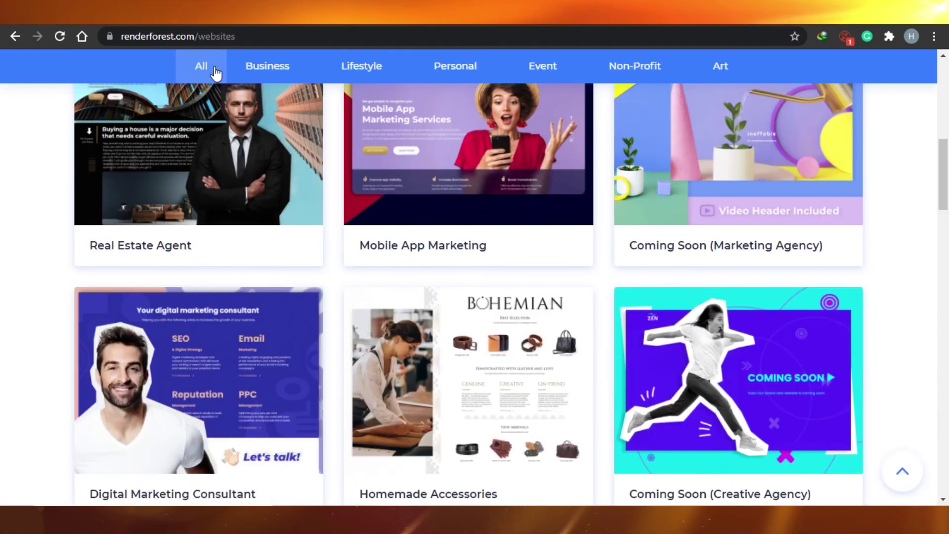
Step: Look over the website template categories and return to the Renderforest home page
mouse_move(607, 69)
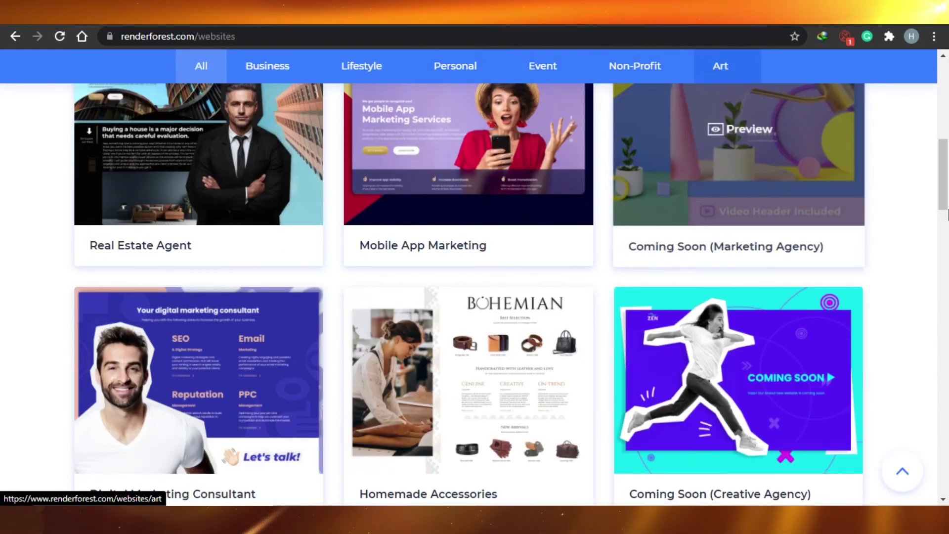
drag(944, 171, 947, 76)
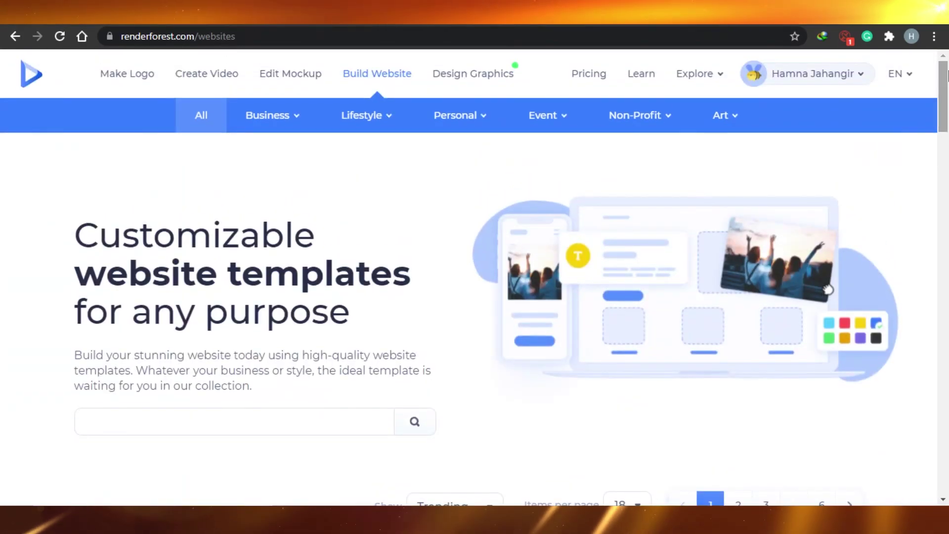
click(25, 77)
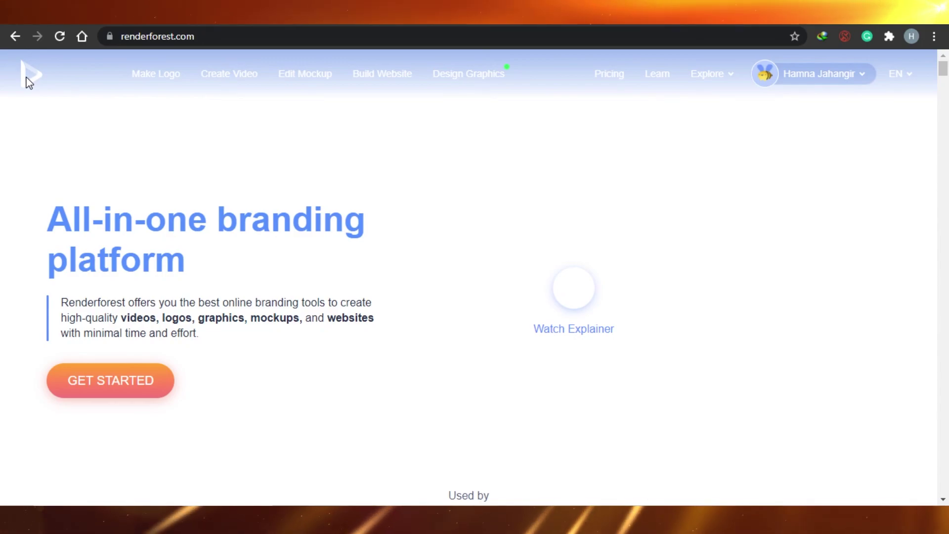